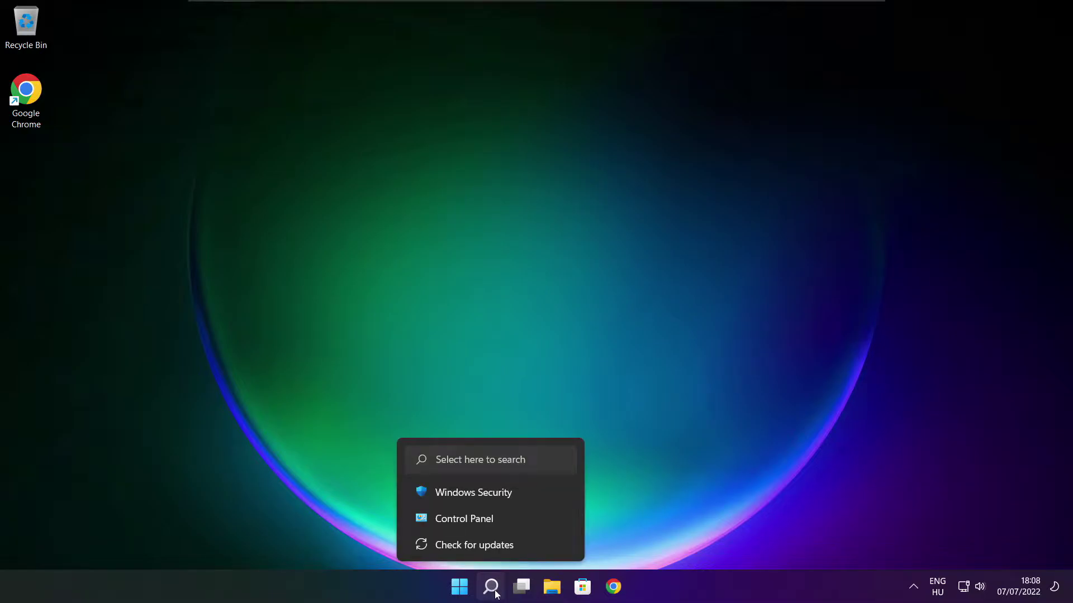
Search Windows for 'device manager'.
left_click(496, 593)
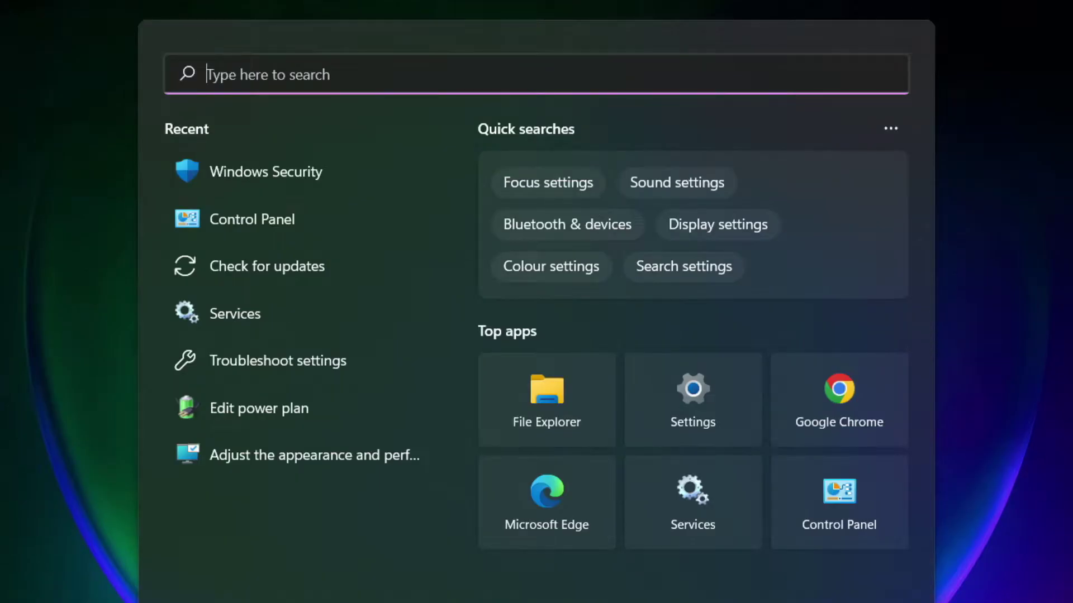
type("devi")
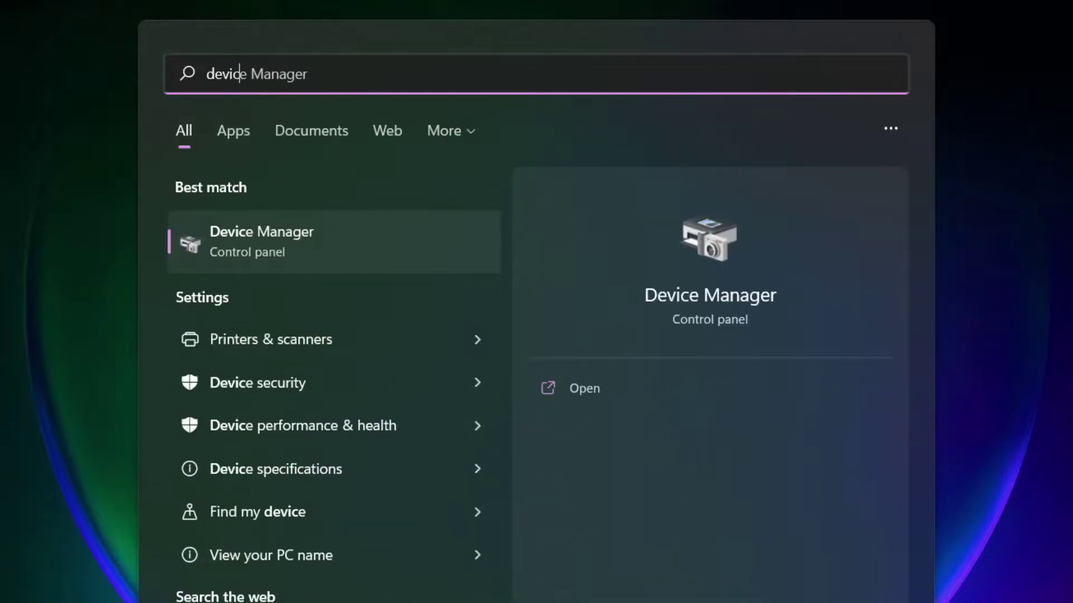
type("ce manager")
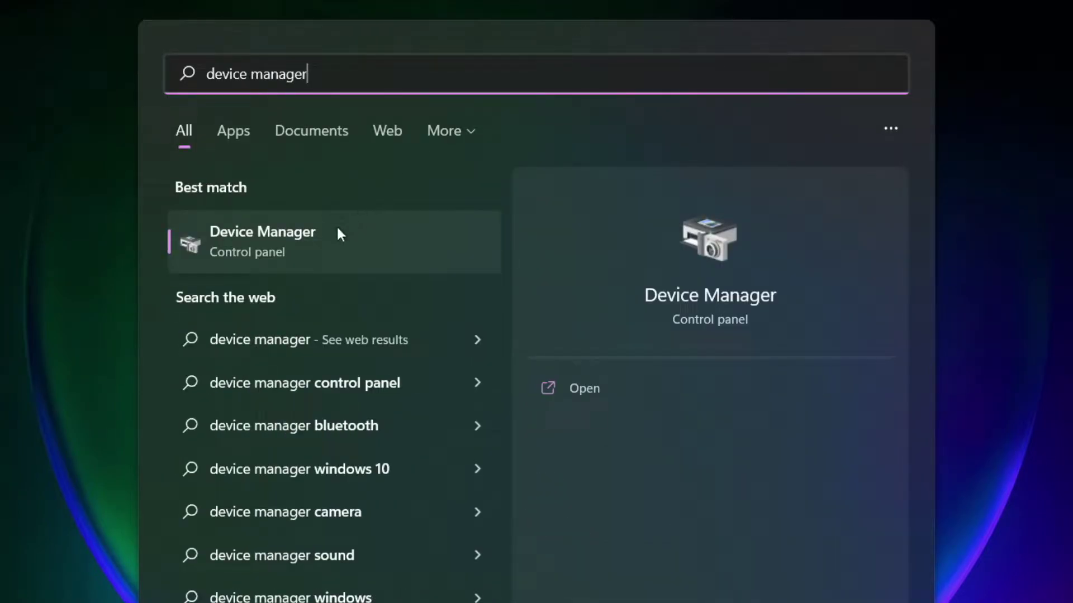
Open Device Manager and search automatically for a newer VMware SVGA 3D display driver.
left_click(393, 245)
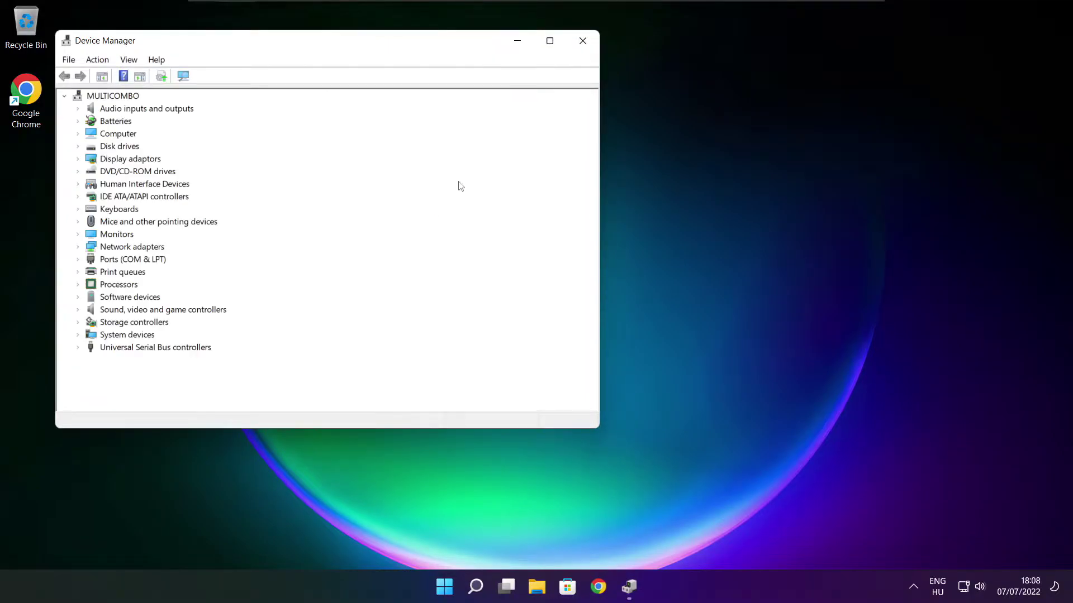
left_click(549, 41)
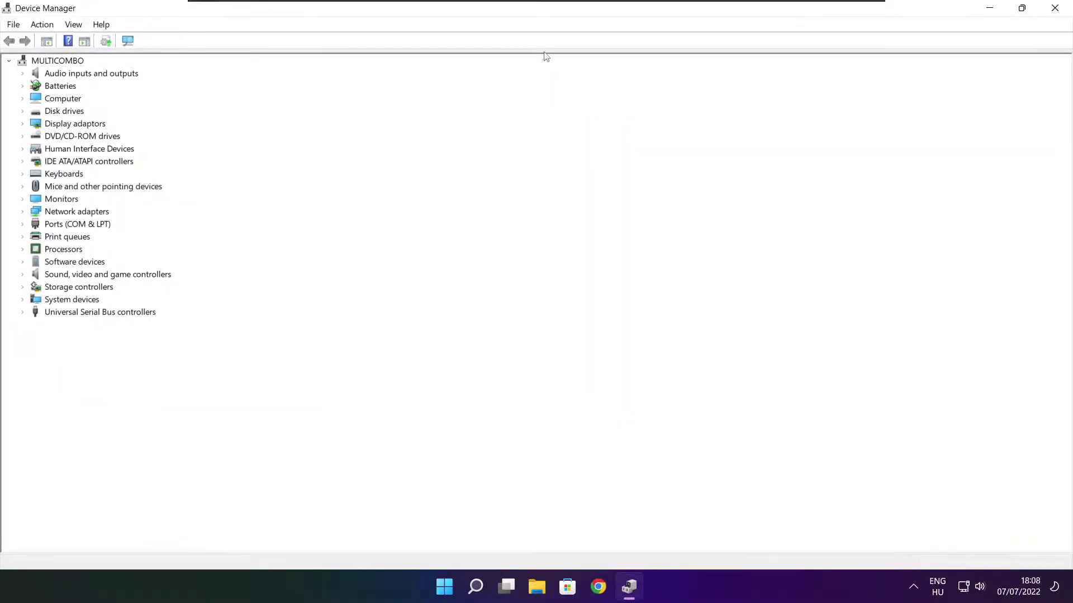
left_click(62, 123)
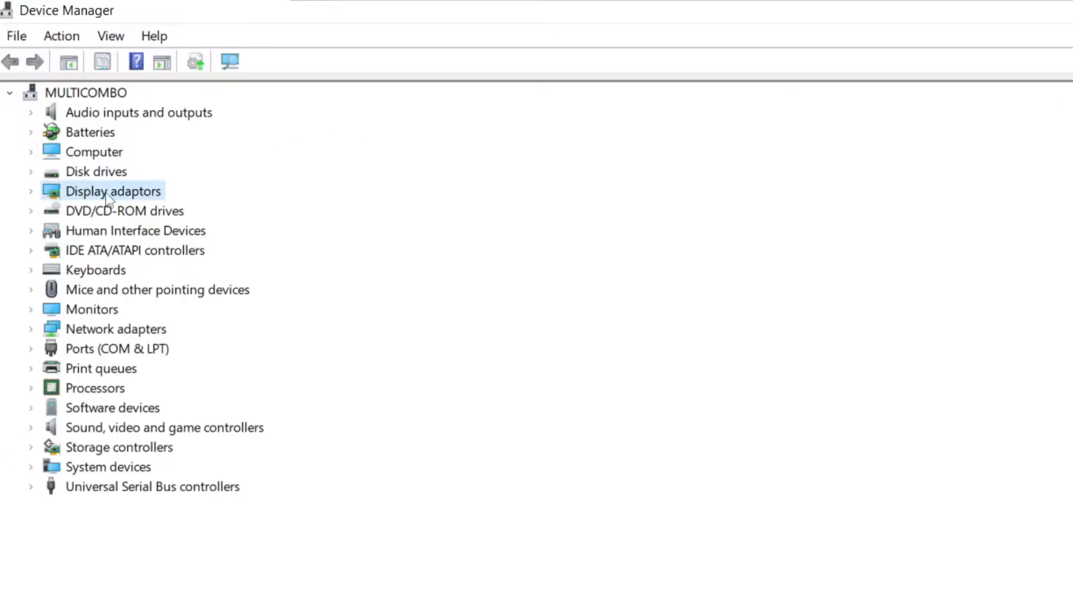
left_click(31, 192)
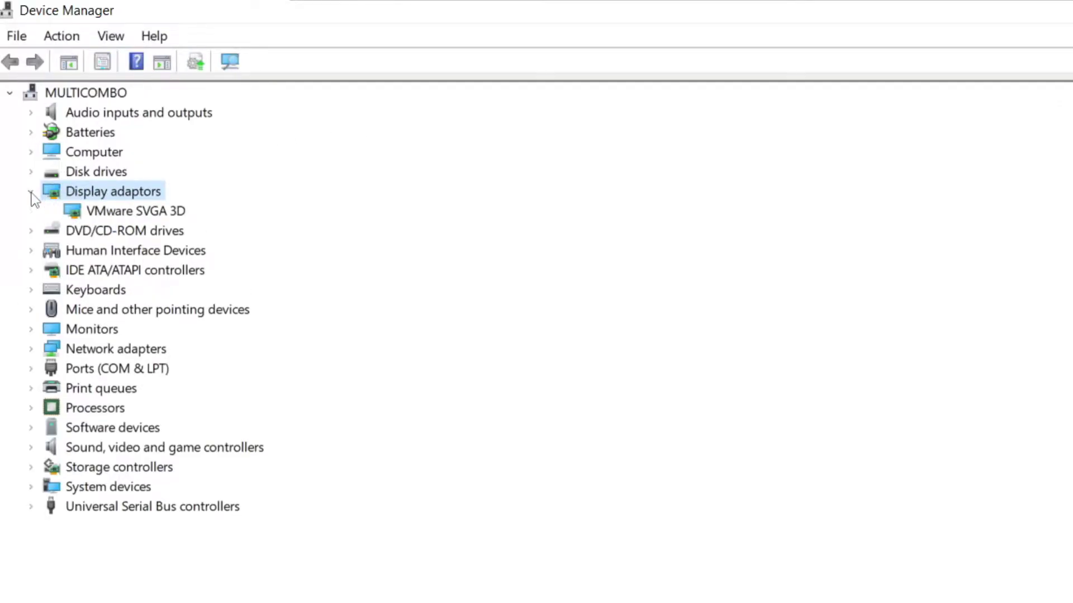
left_click(133, 212)
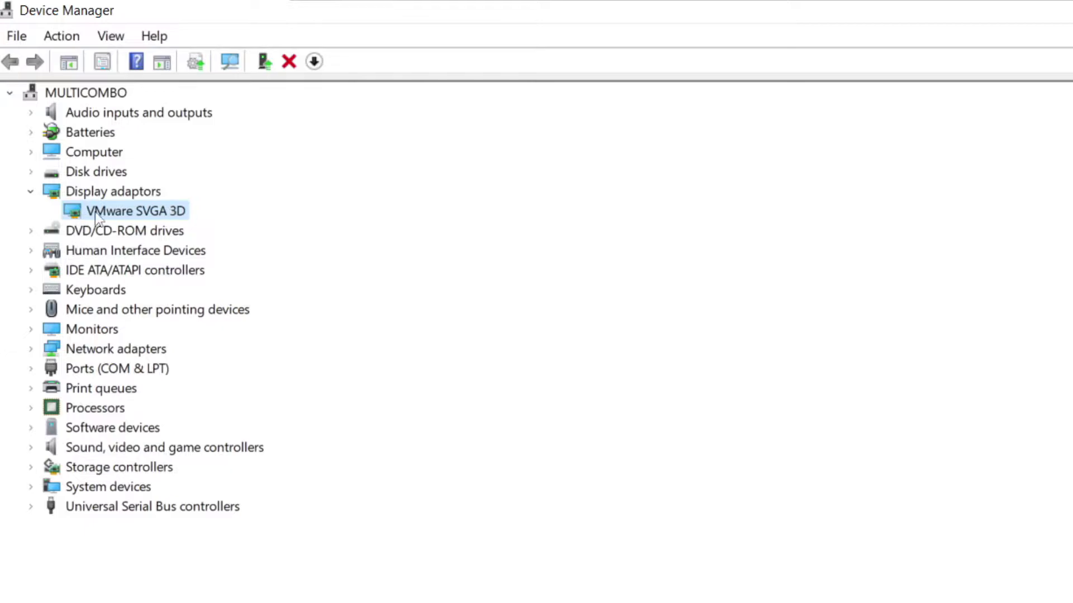
right_click(116, 213)
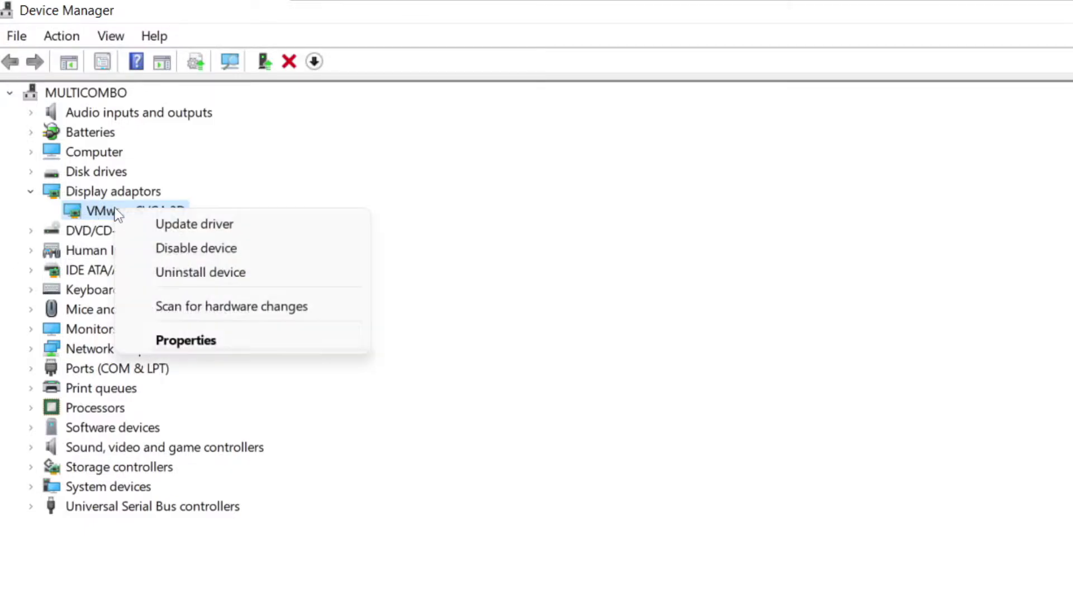
left_click(239, 227)
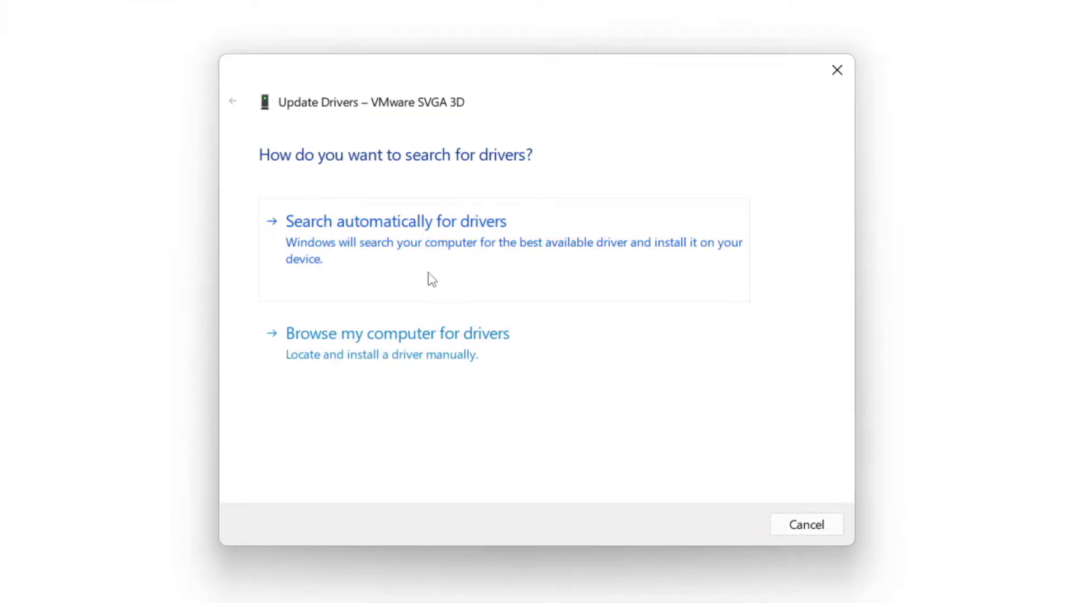
left_click(470, 251)
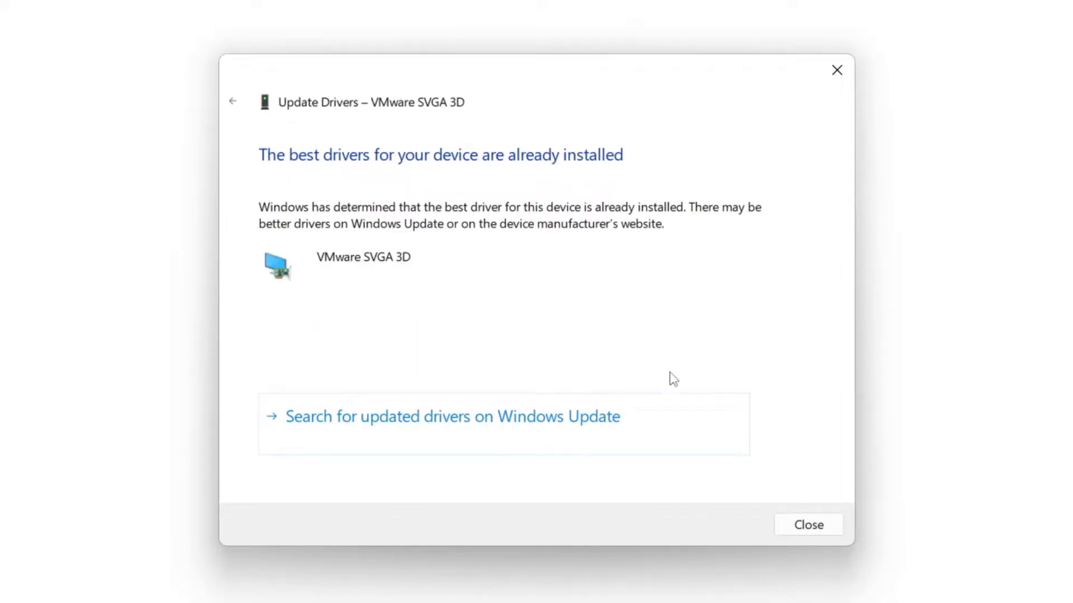
left_click(804, 526)
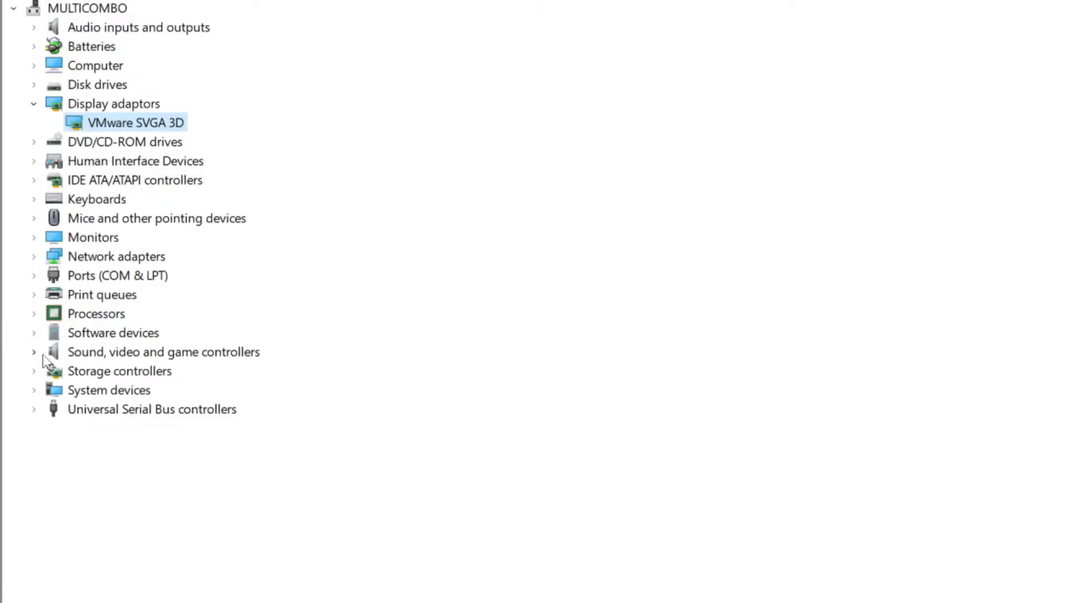
Search automatically for a newer High Definition Audio Device driver, then close Device Manager.
left_click(43, 355)
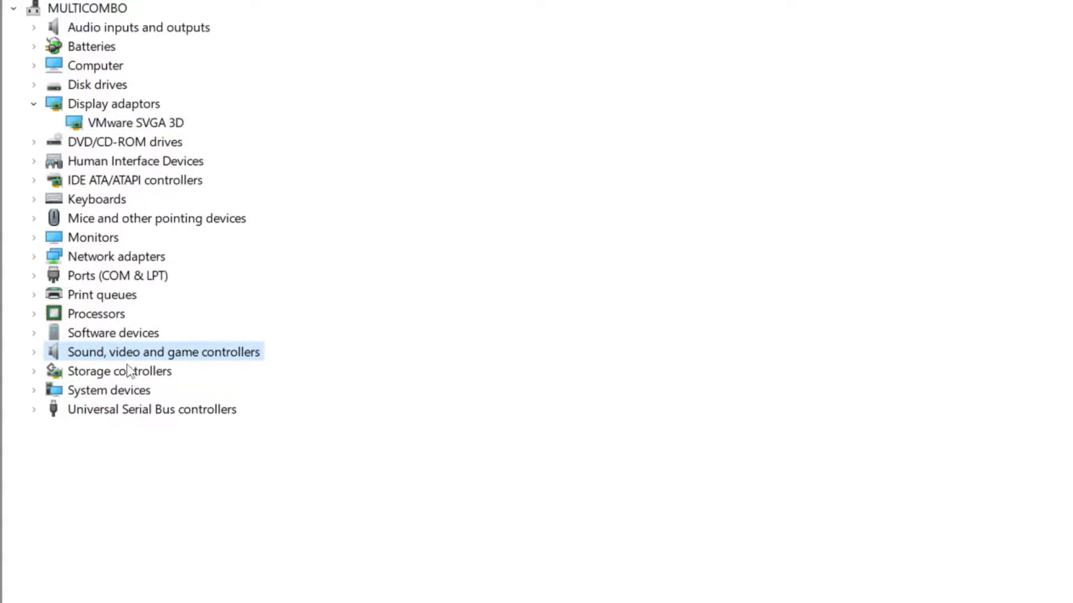
left_click(34, 353)
left_click(206, 375)
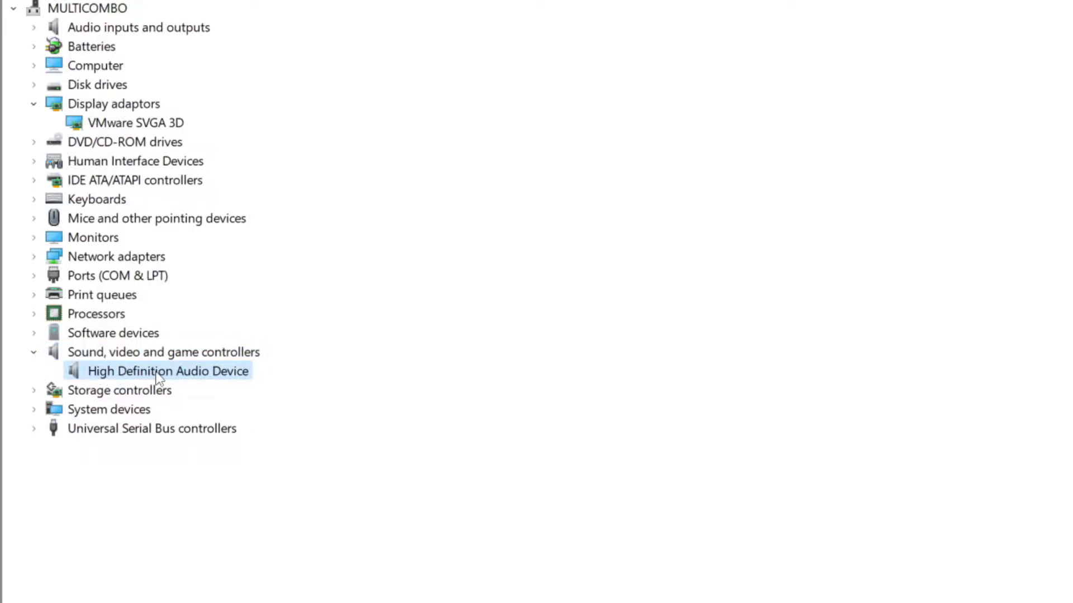
right_click(160, 378)
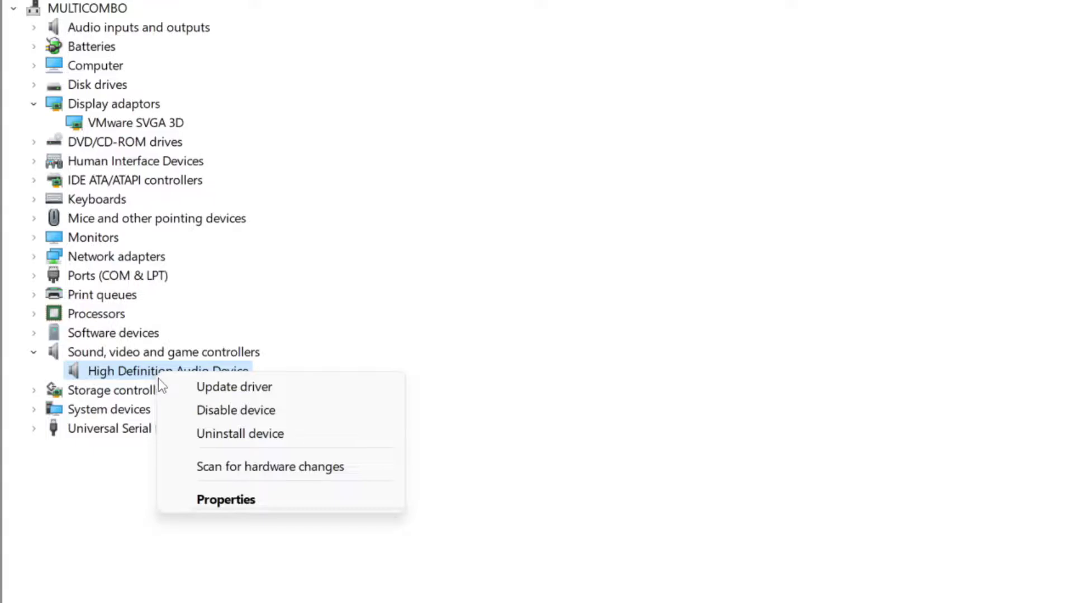
left_click(319, 392)
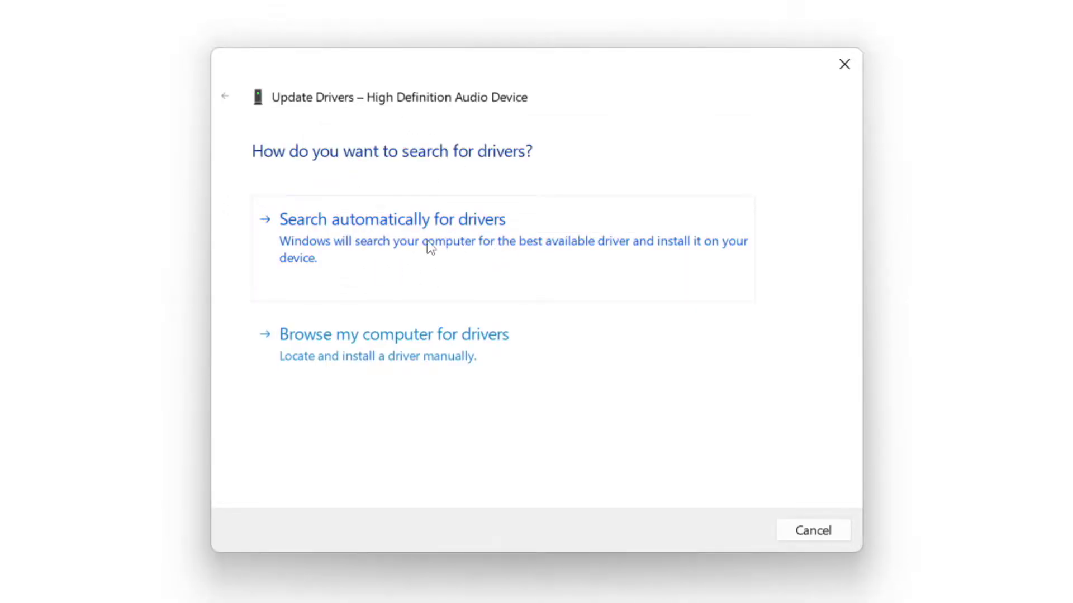
left_click(426, 242)
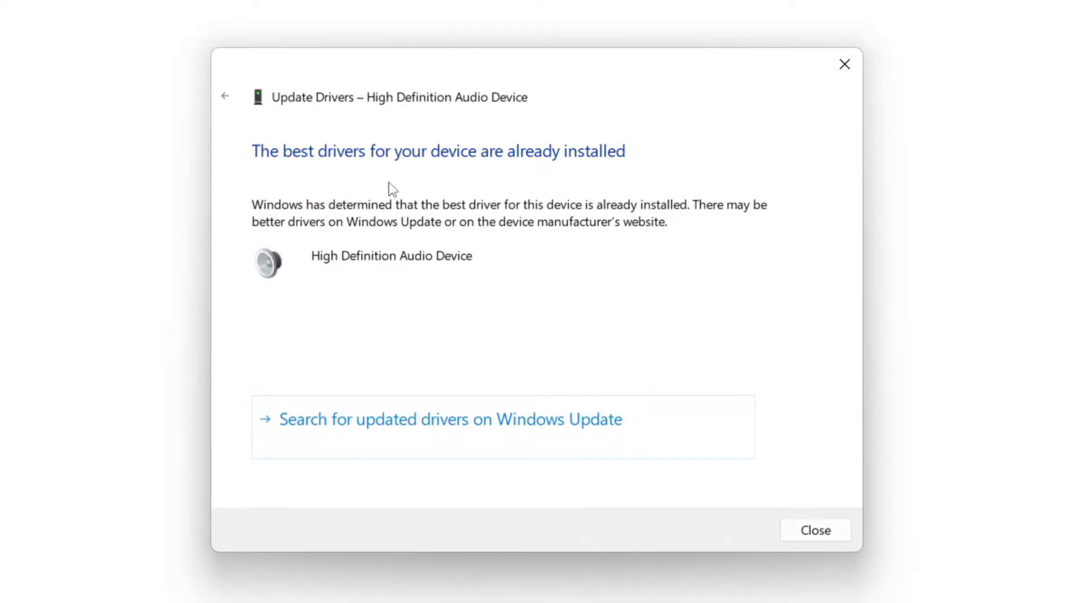
left_click(817, 531)
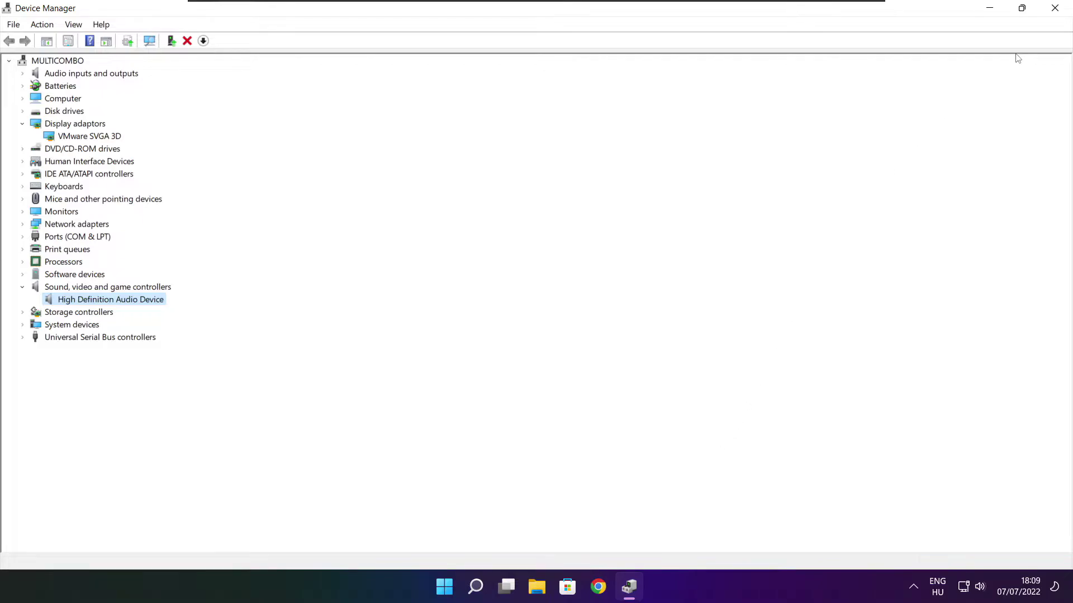
left_click(1056, 8)
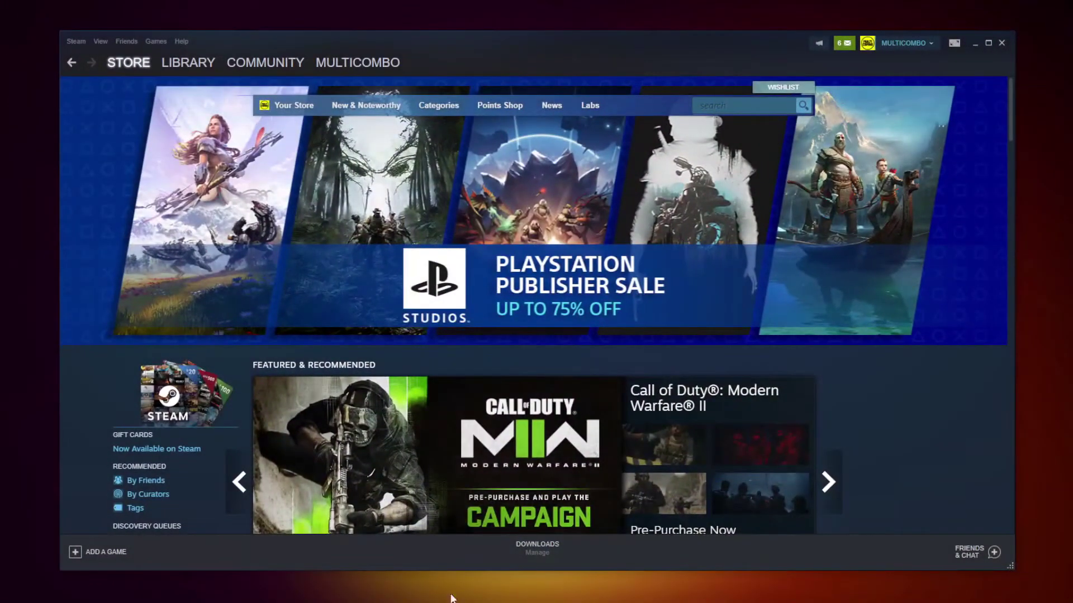
Verify the integrity of NOT WORKING GAME's files from its Local Files properties in the Steam library.
left_click(184, 65)
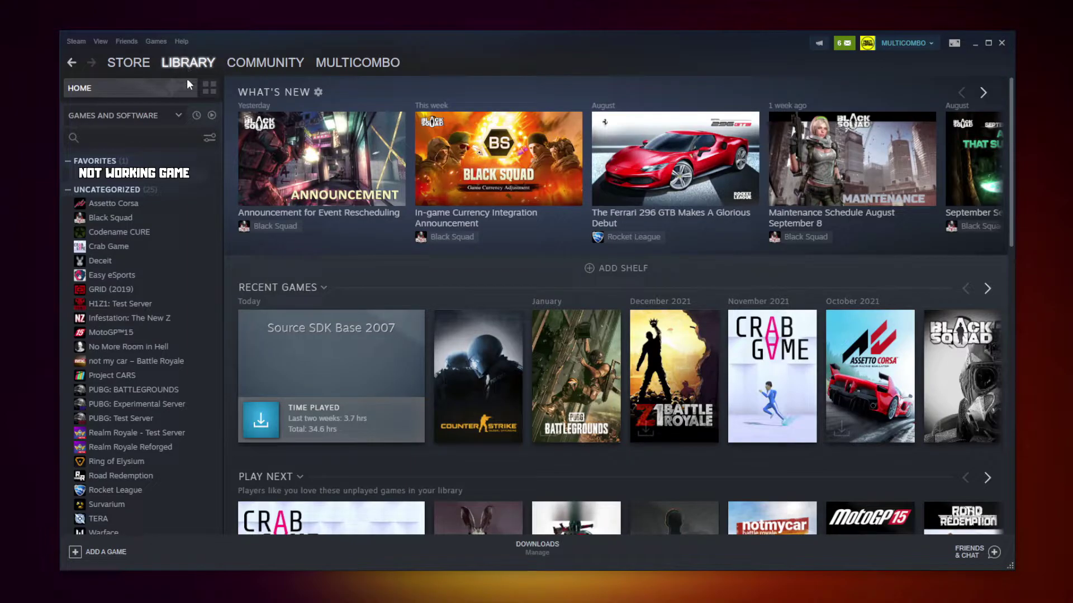
right_click(202, 177)
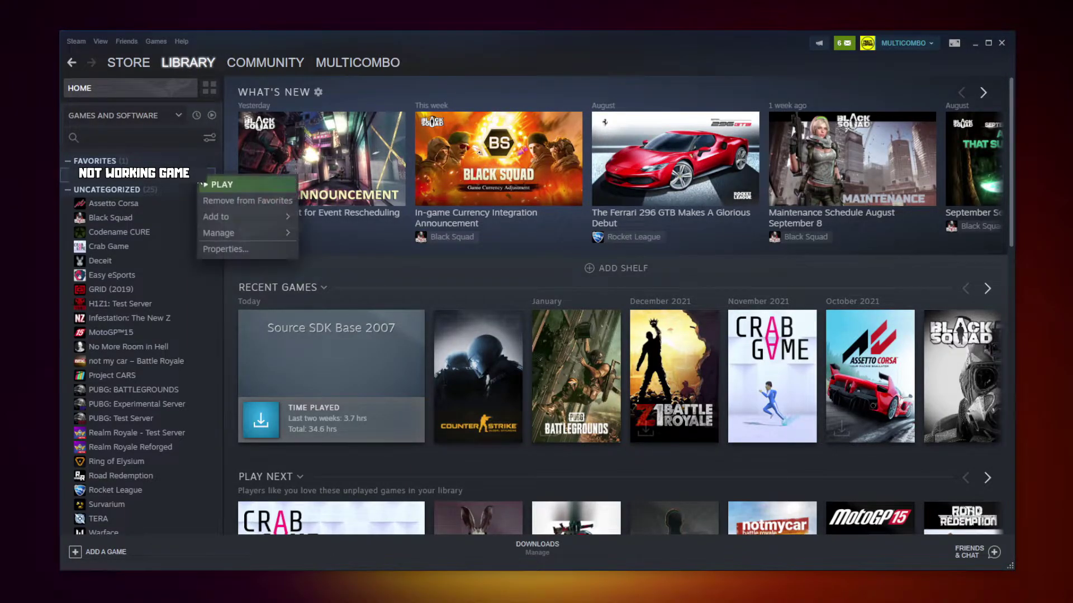
left_click(239, 250)
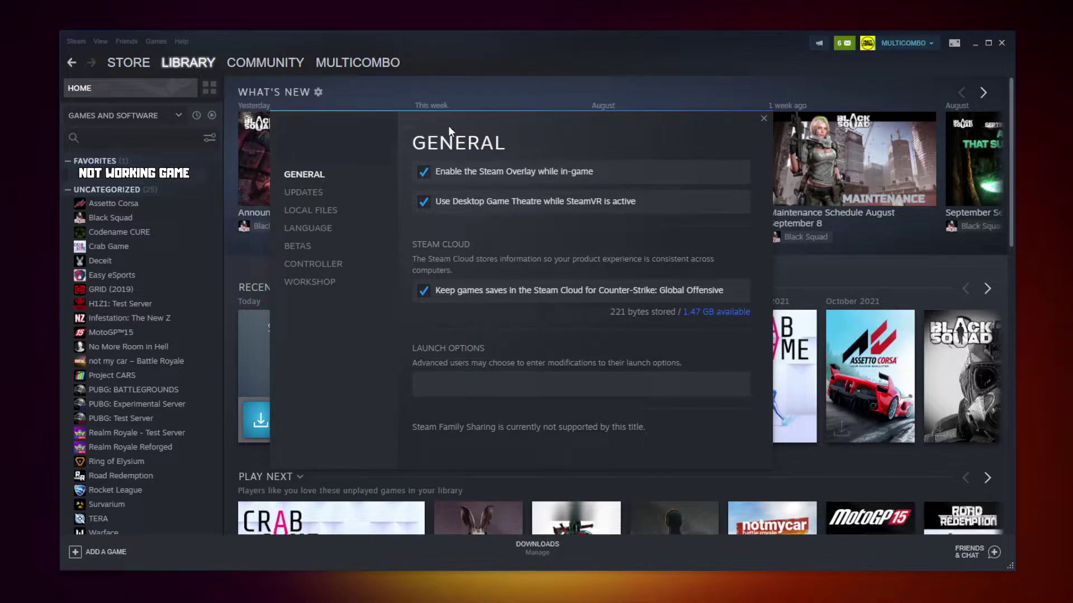
left_click(315, 215)
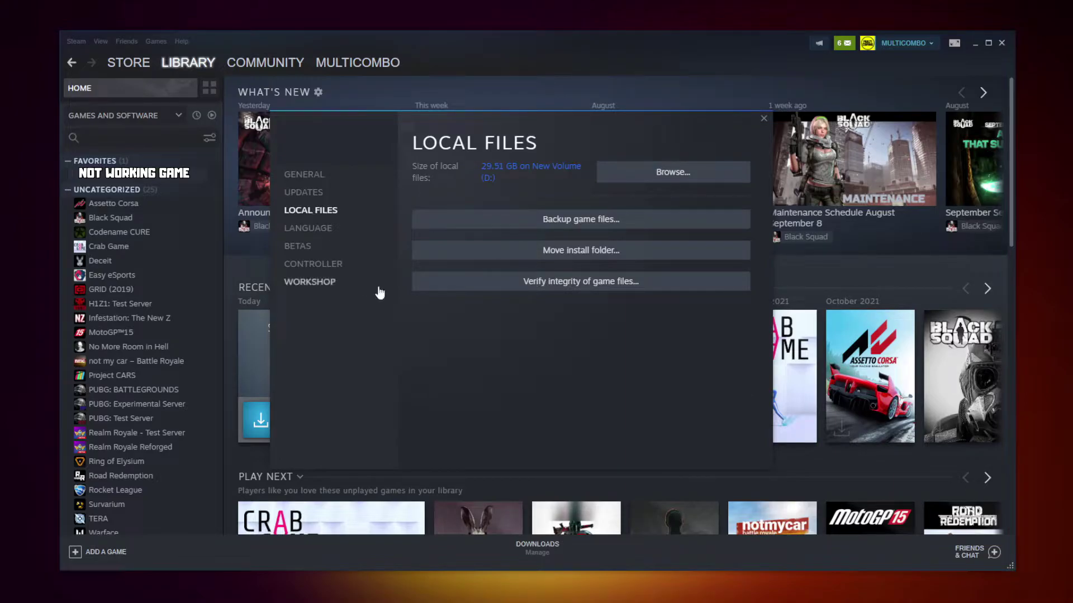
left_click(585, 286)
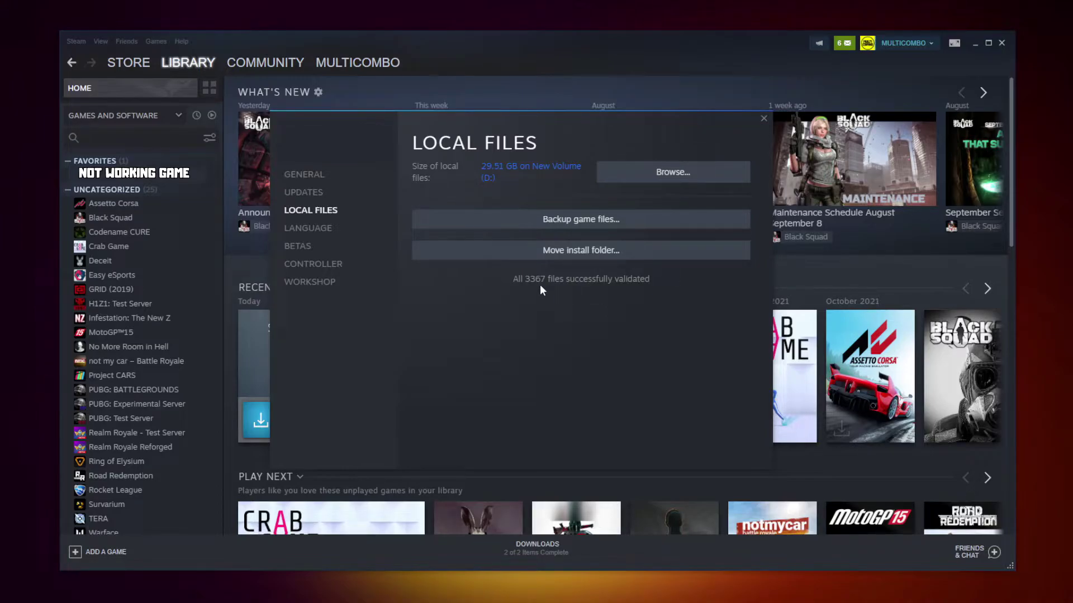
Browse to the game's install folder and bring up the options for its executable.
left_click(656, 180)
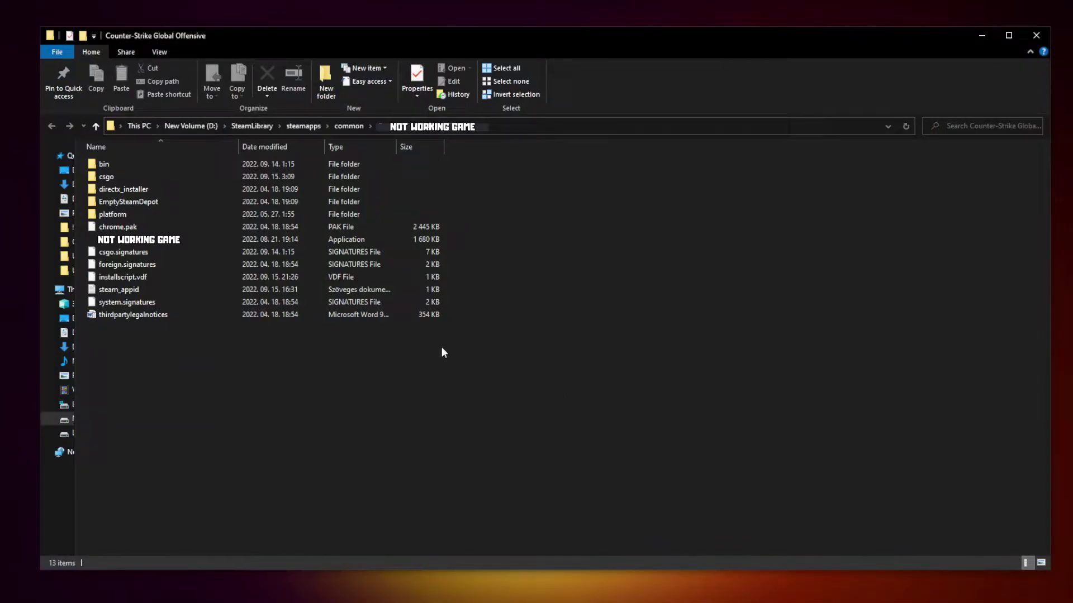
left_click(191, 241)
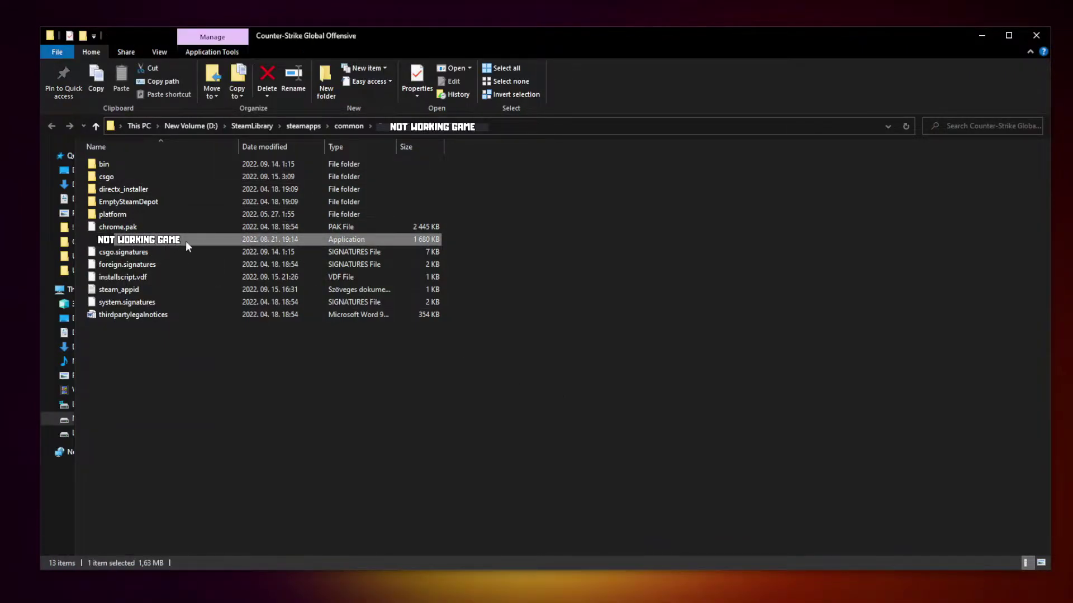
right_click(217, 244)
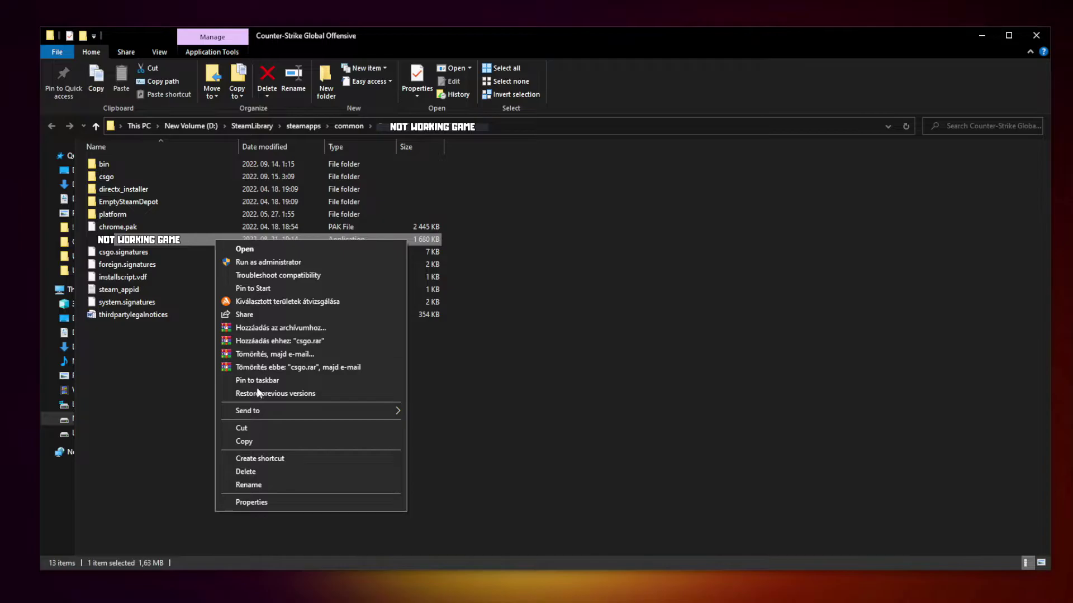
Apply Windows 8 compatibility mode, disabled fullscreen optimizations and run-as-administrator to the game executable.
left_click(310, 500)
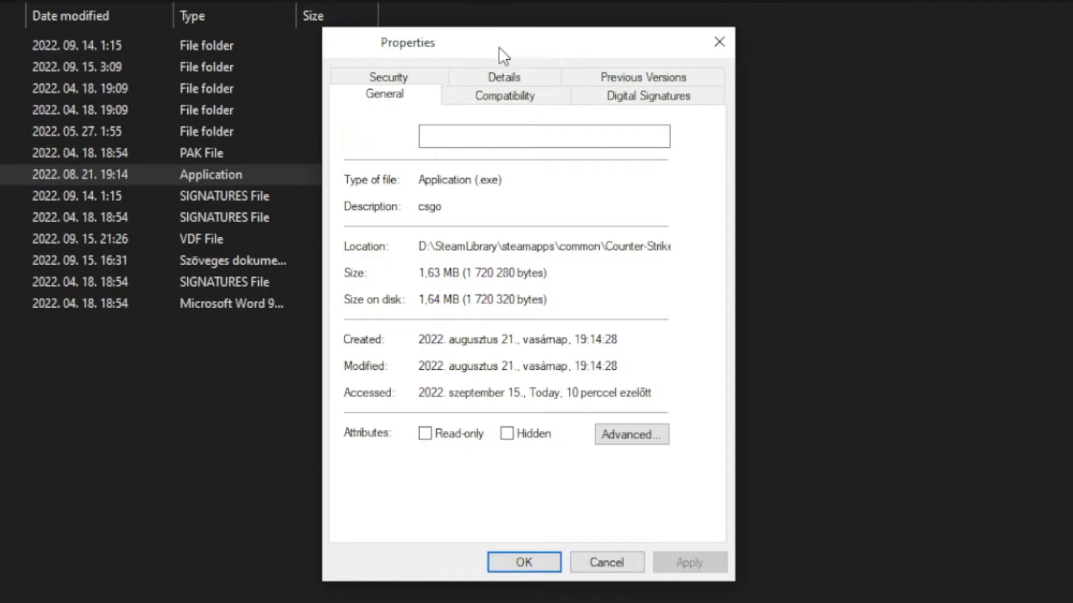
left_click(511, 100)
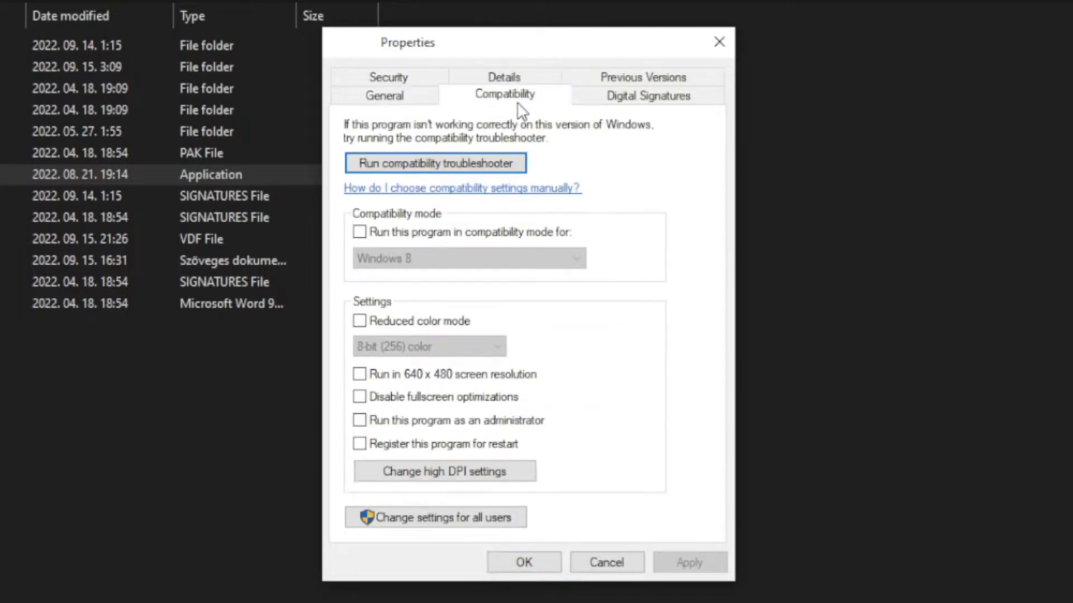
left_click(369, 236)
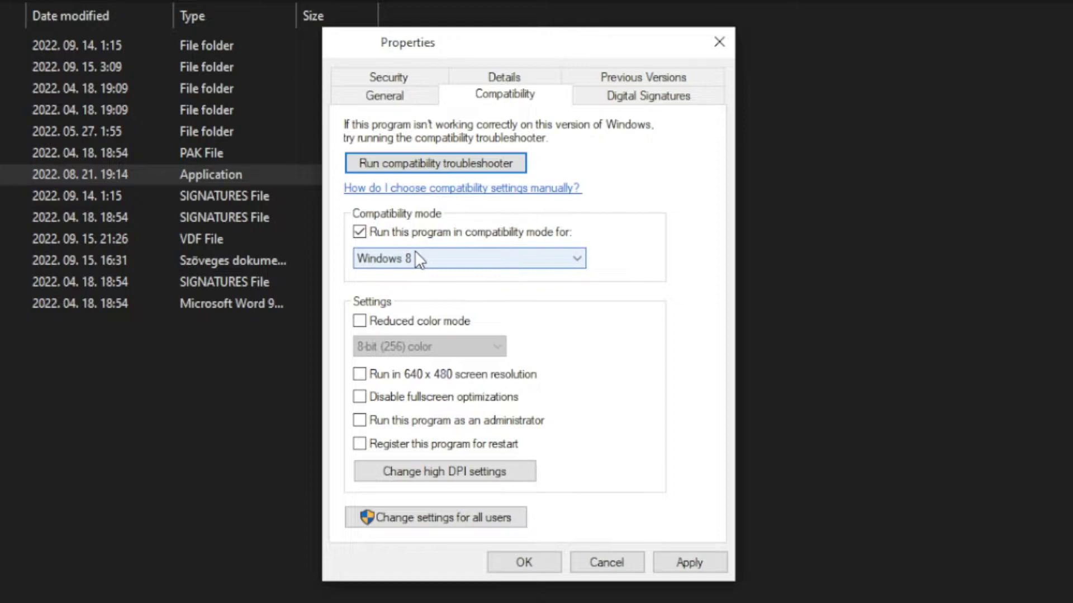
left_click(416, 259)
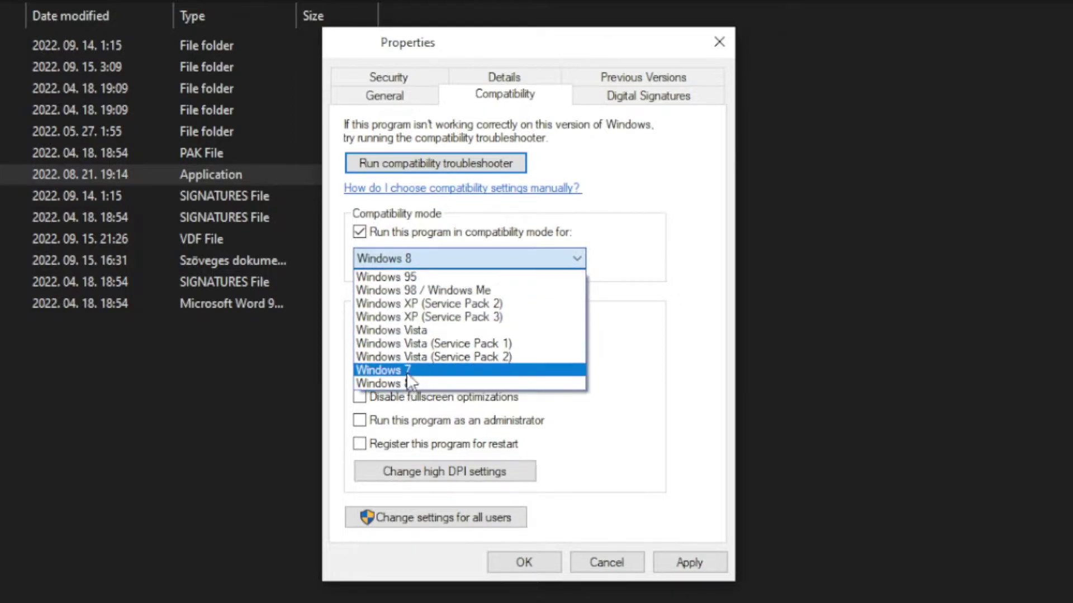
left_click(415, 384)
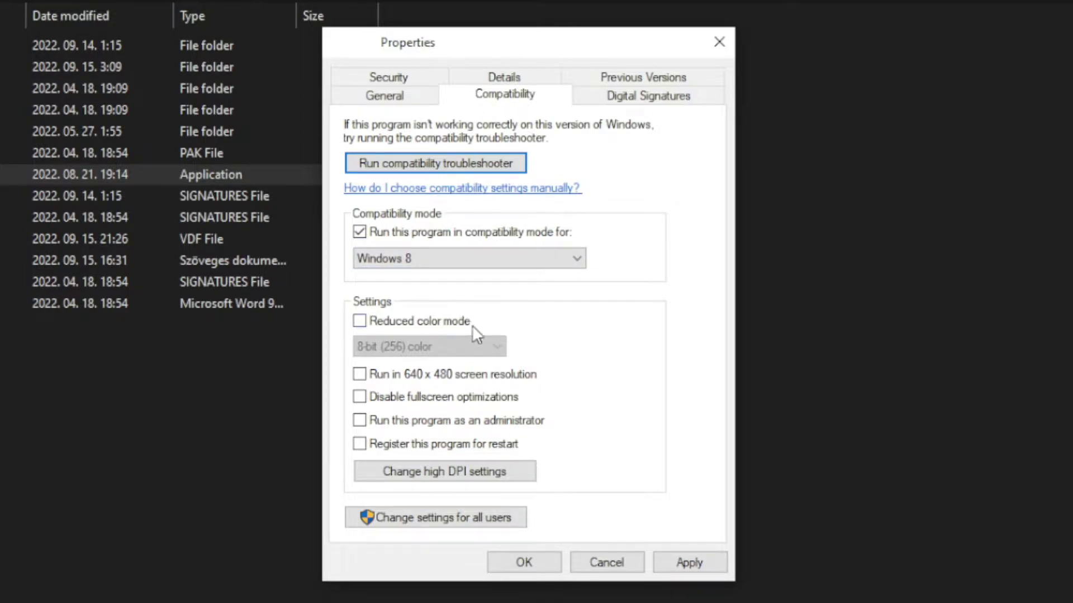
left_click(434, 402)
left_click(518, 427)
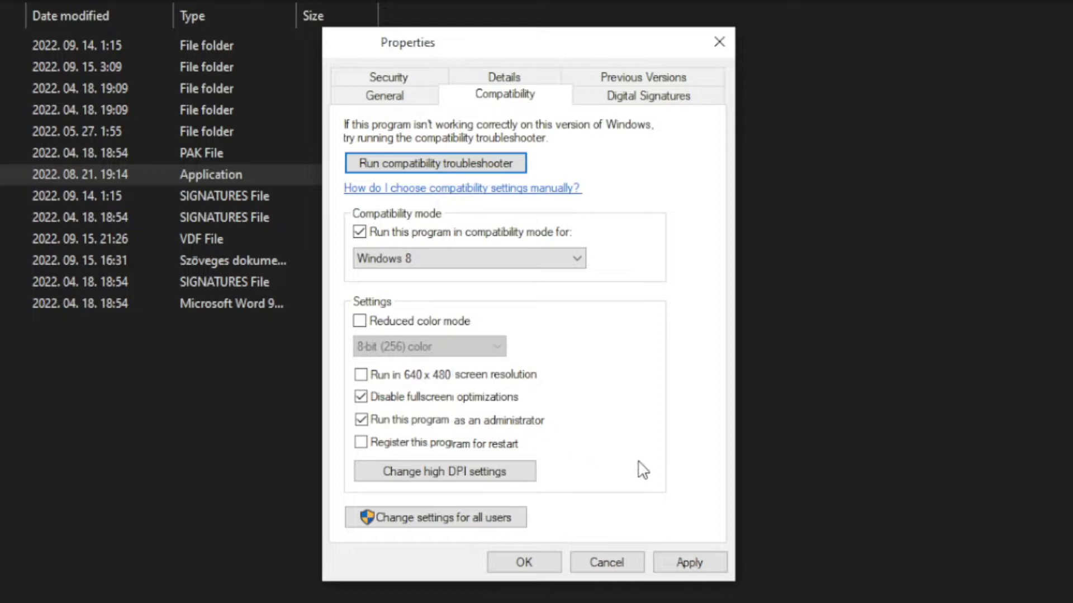
left_click(696, 561)
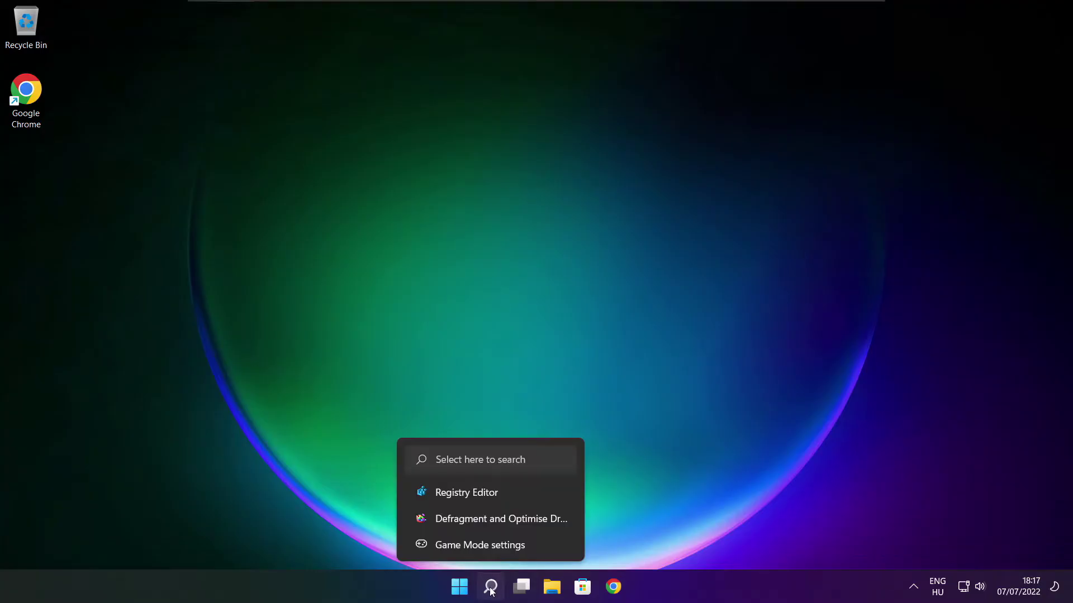
Run a Windows Update check from 'updates' search, then close Settings.
left_click(490, 588)
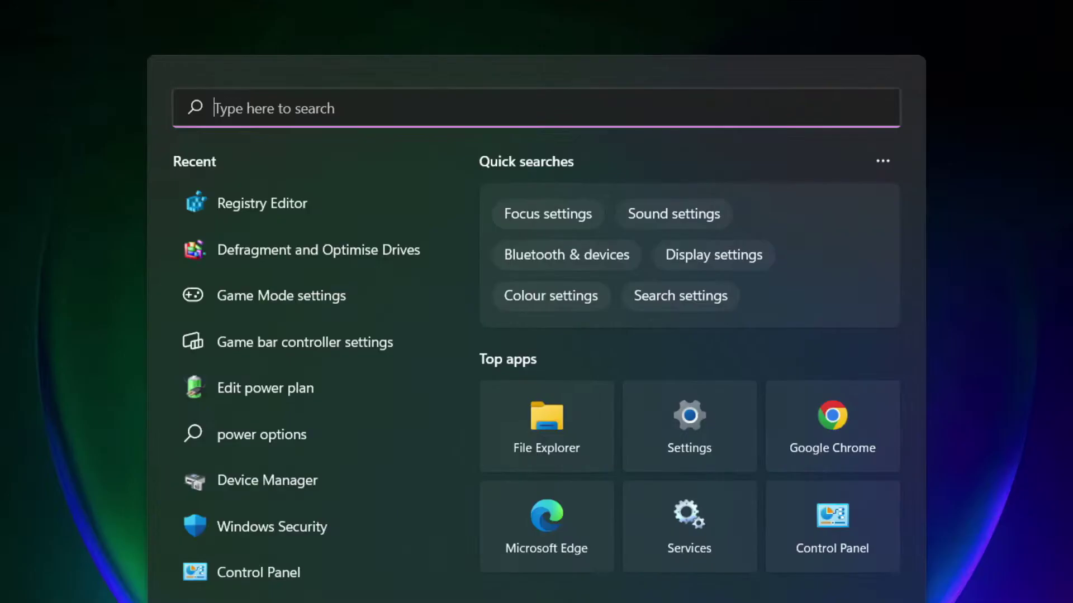
type("updates")
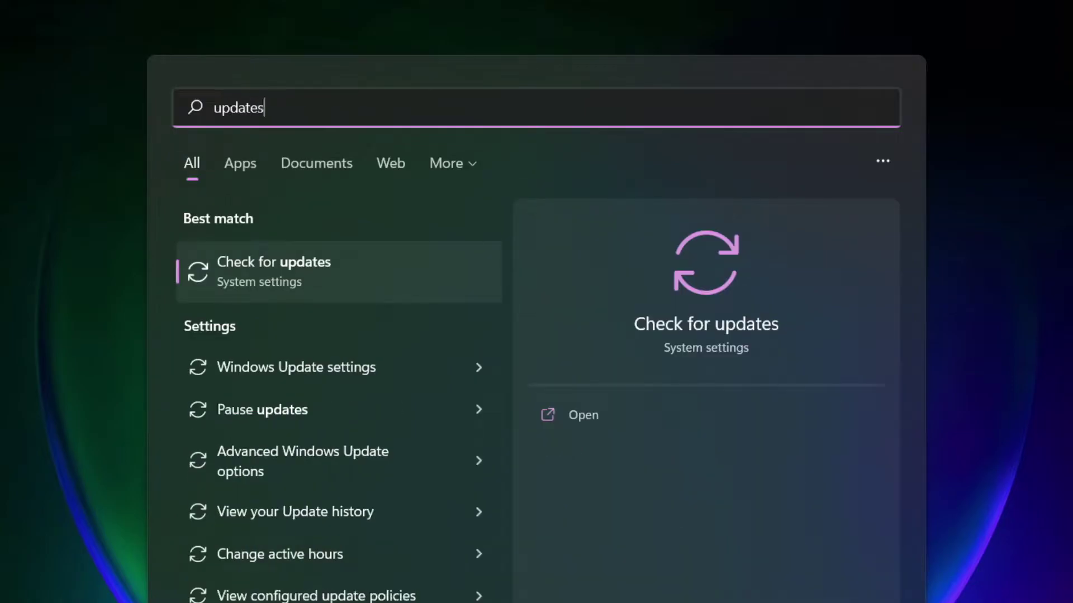
left_click(323, 275)
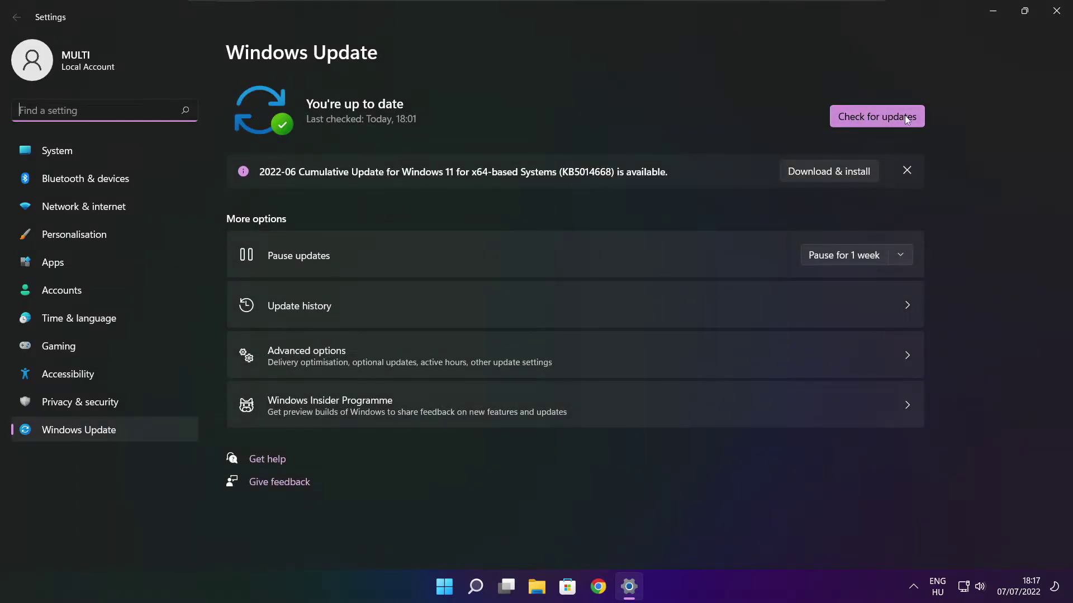
left_click(877, 117)
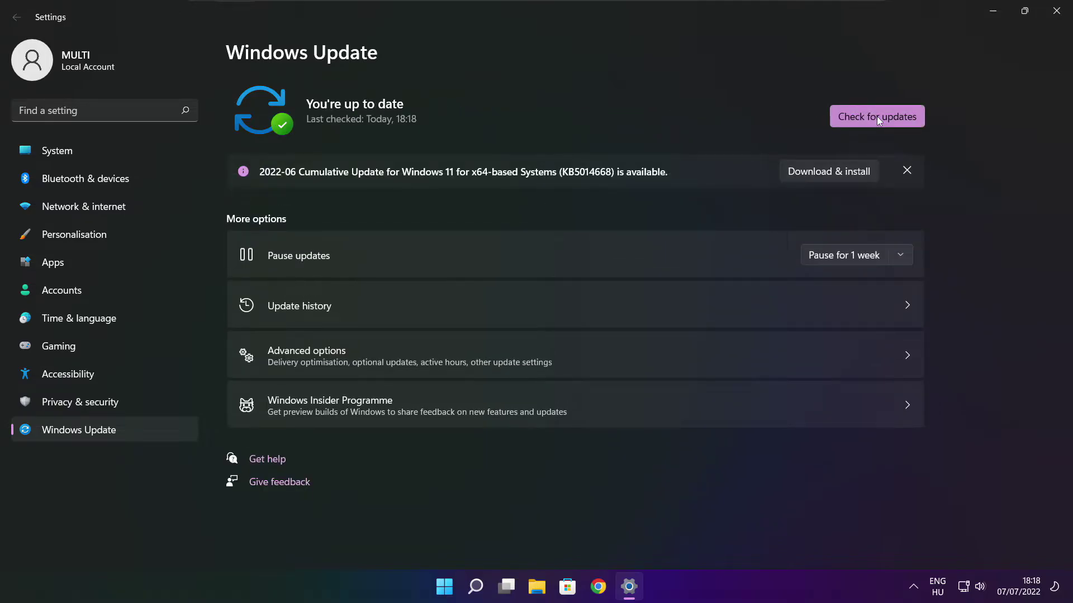
left_click(1055, 17)
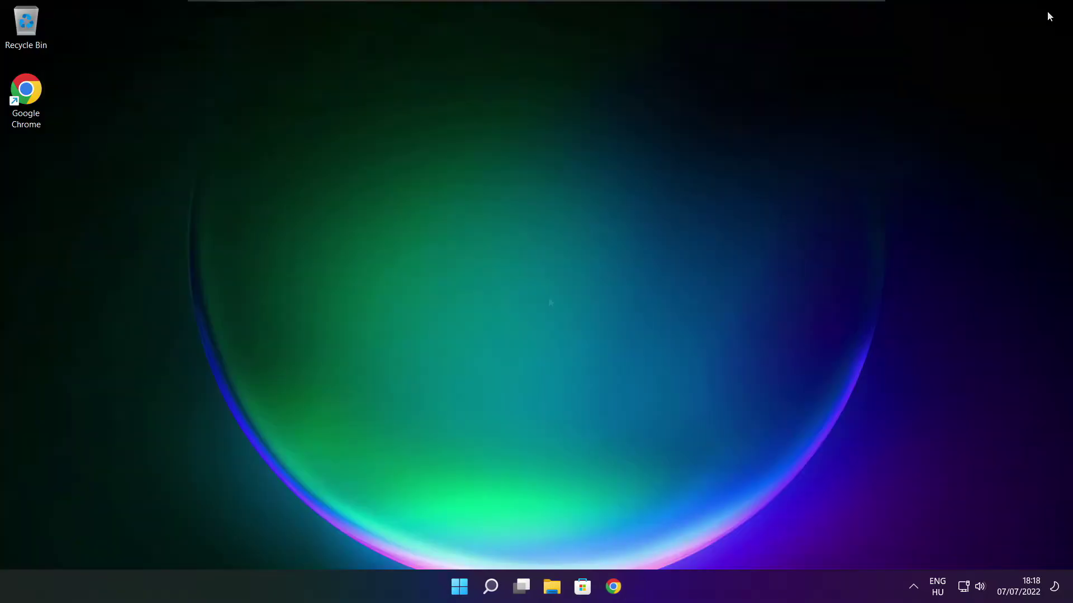
Download the DirectX End-User Runtime Web Installer in Chrome and launch dxwebsetup.exe.
left_click(614, 588)
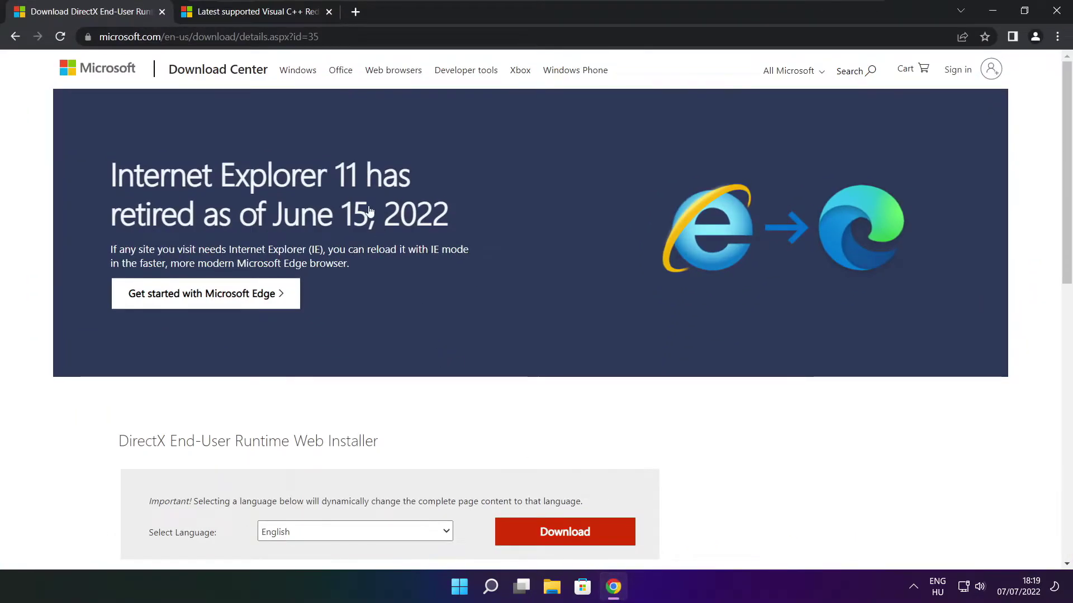
mouse_move(330, 36)
left_mouse_down()
mouse_move(99, 36)
mouse_move(320, 36)
left_mouse_up()
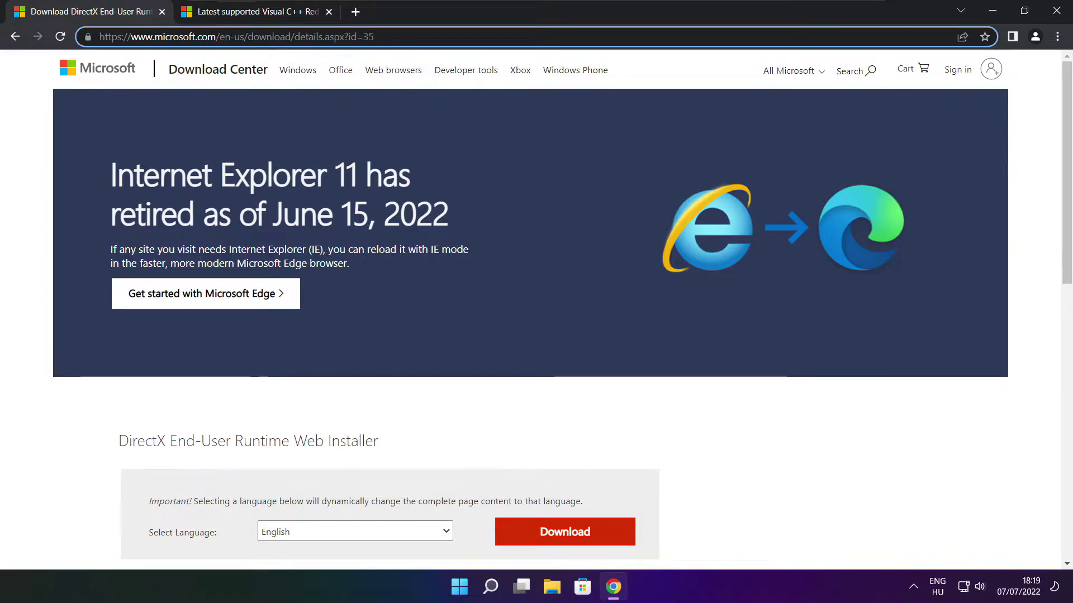
left_click(384, 407)
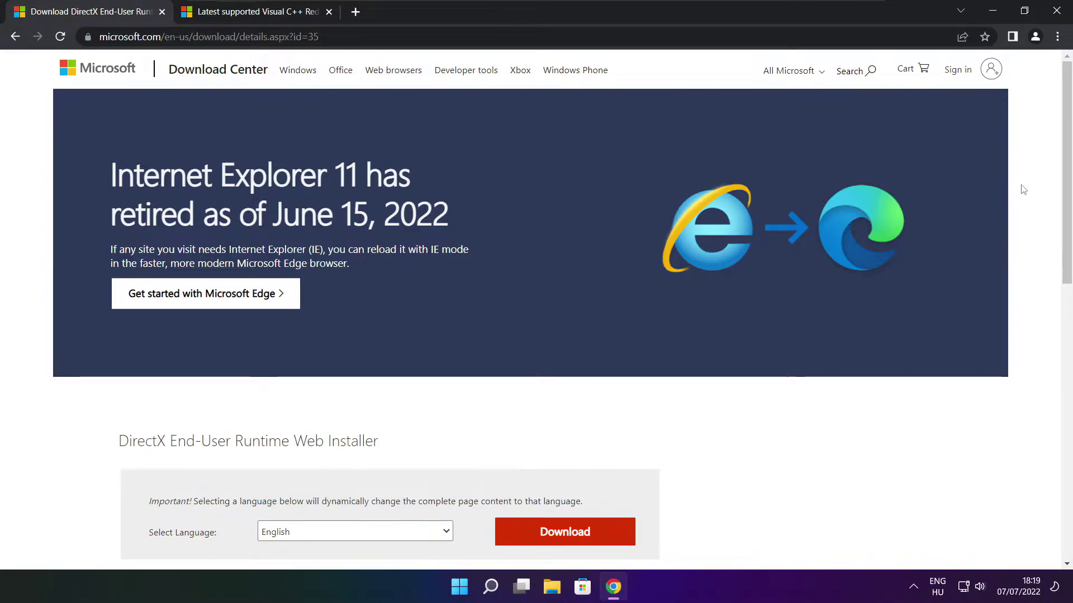
scroll(397, 240, "down", 4)
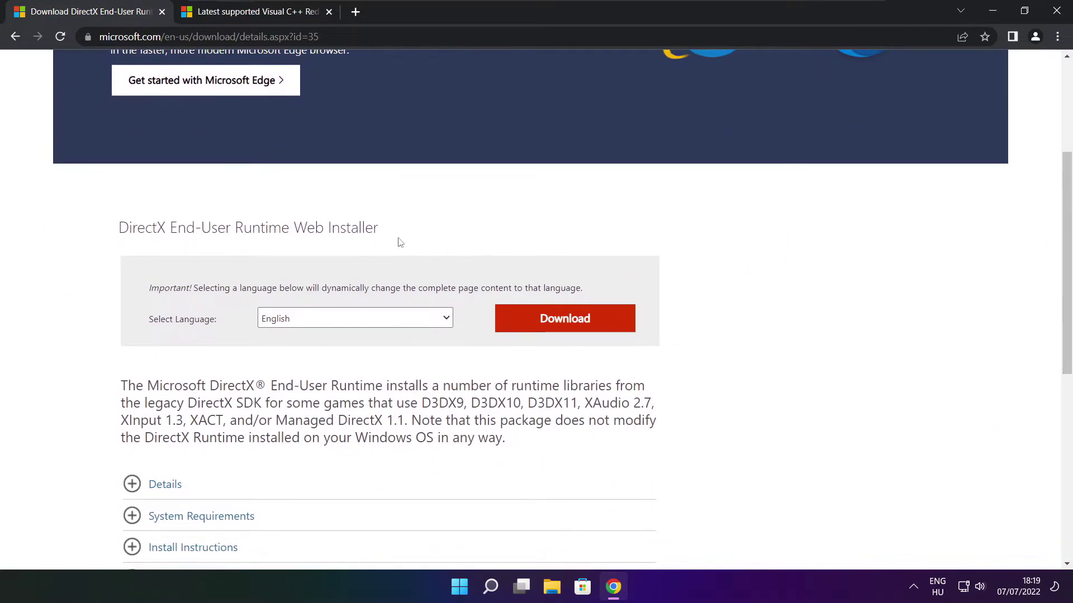
left_click_drag(398, 240, 170, 235)
left_click(448, 237)
left_click(579, 323)
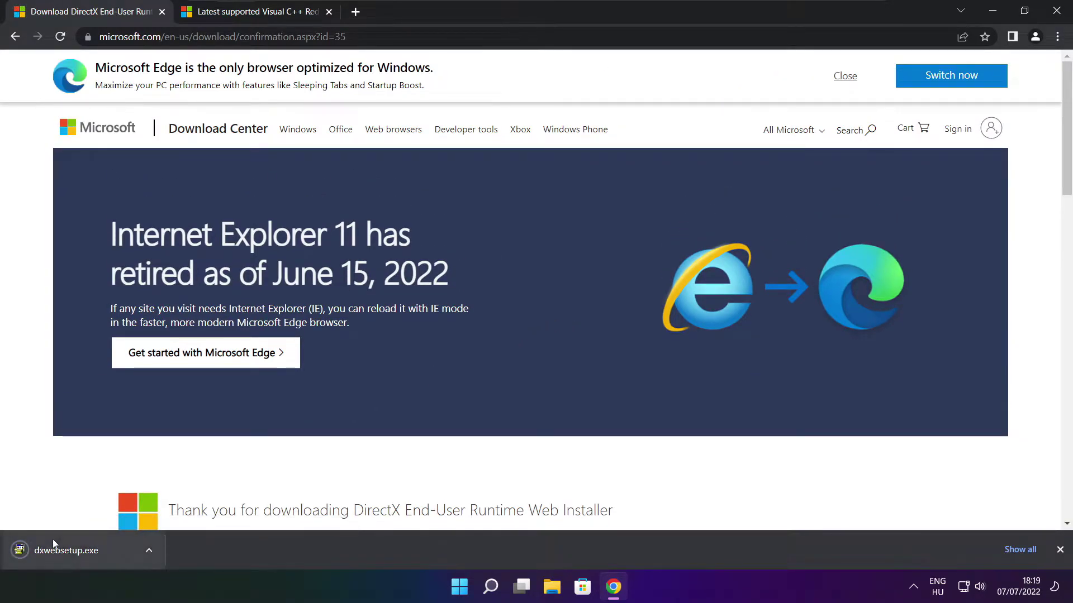
left_click(100, 551)
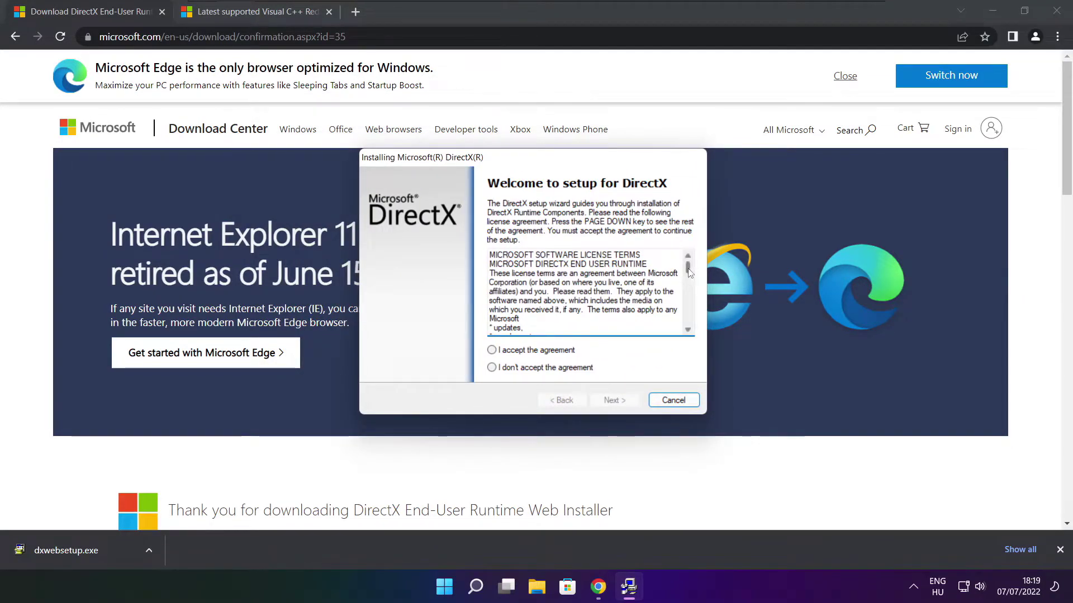
Accept the DirectX license, decline the Bing Bar, and install the runtime components.
left_click_drag(689, 272, 687, 327)
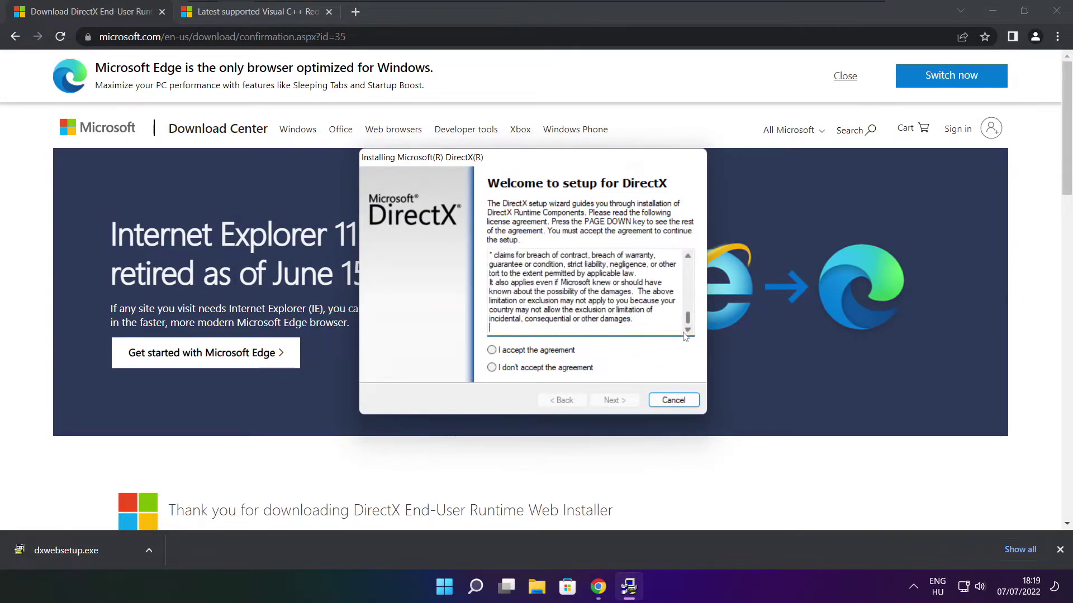
left_click(509, 351)
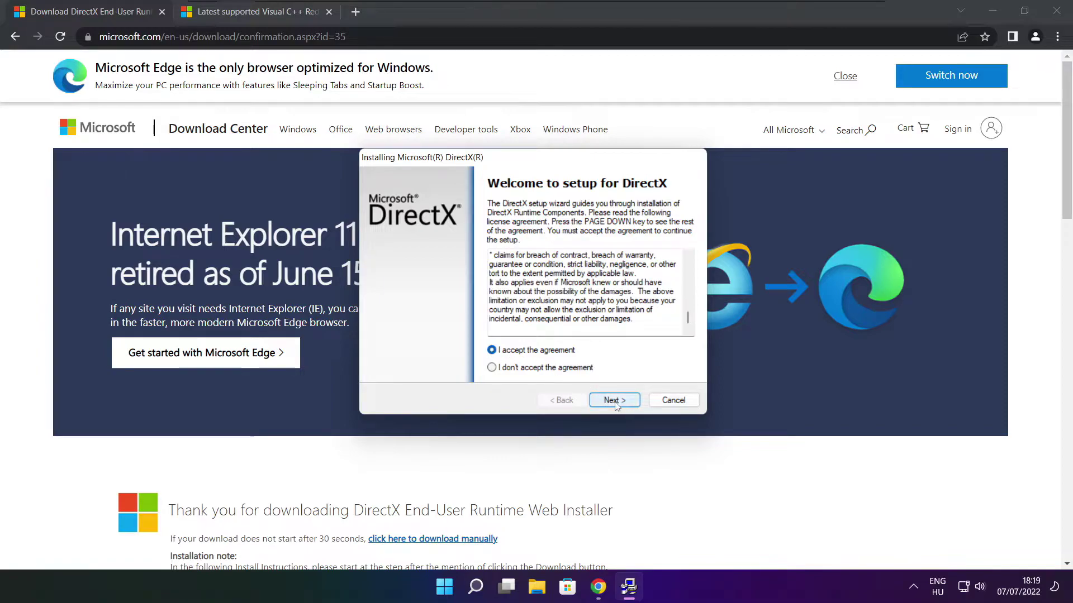
left_click(615, 401)
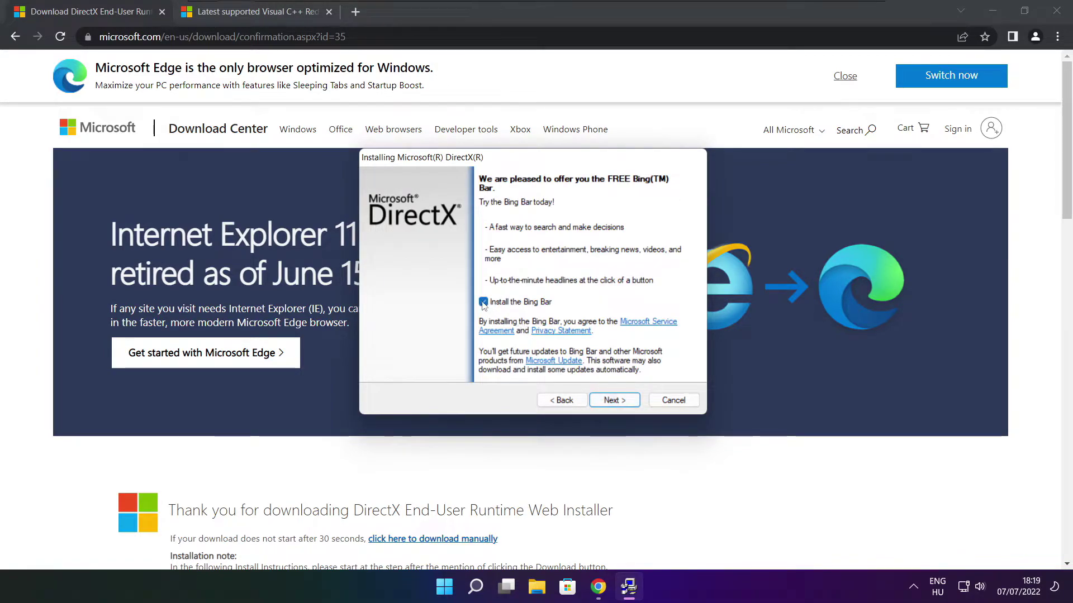
left_click(483, 302)
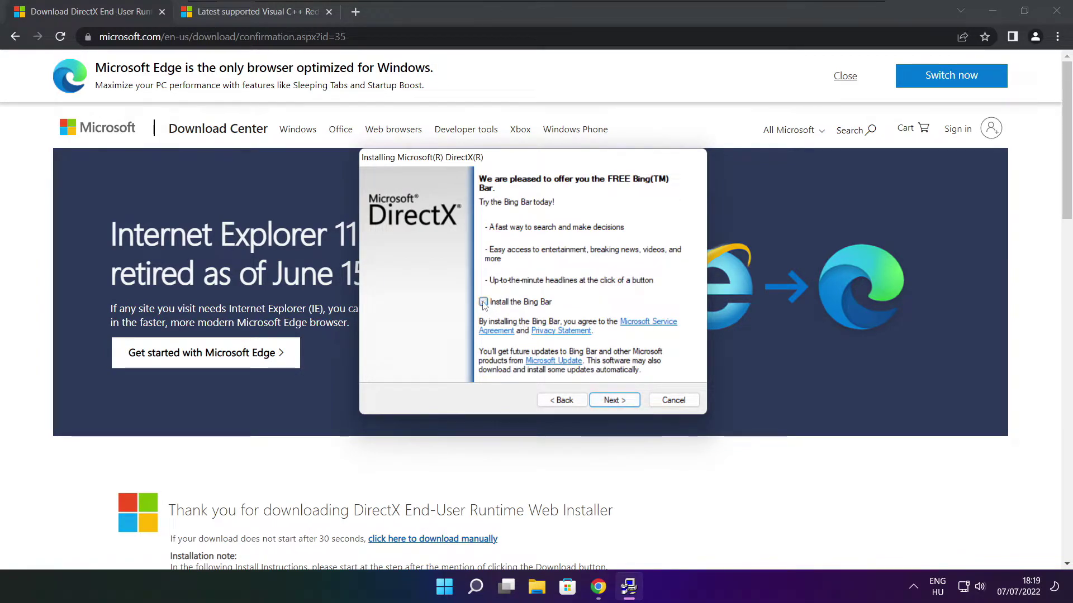
left_click(614, 401)
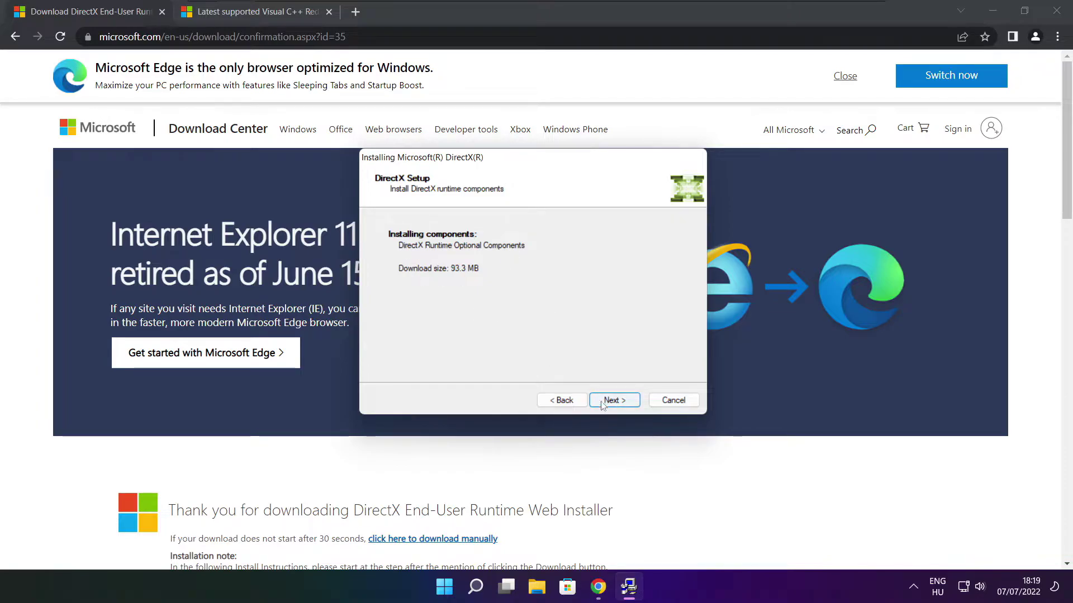
left_click(616, 401)
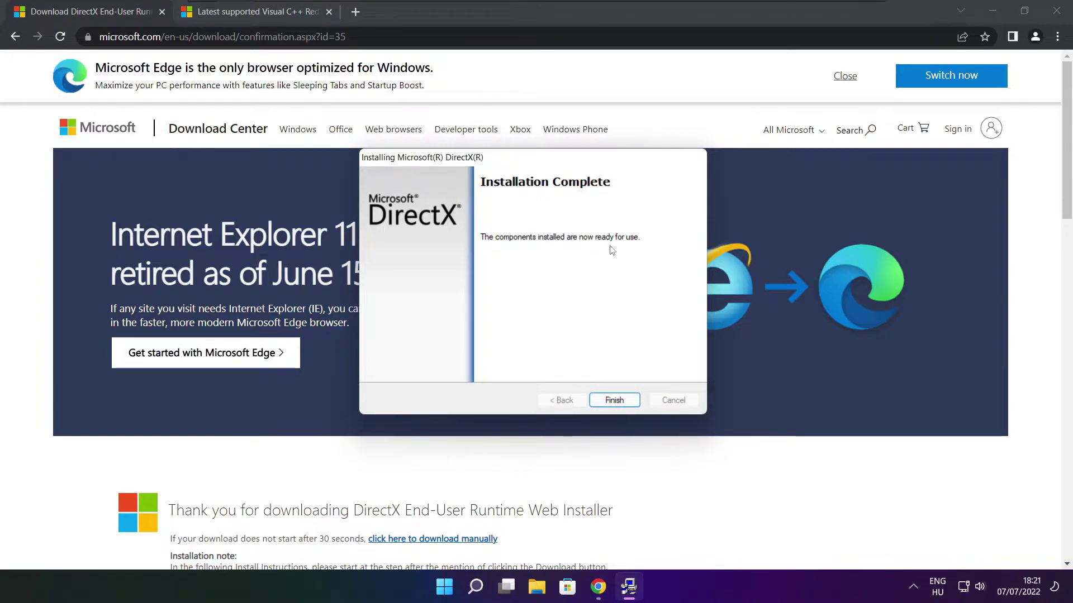
Finish DirectX setup and close the DirectX download tab.
left_click(615, 401)
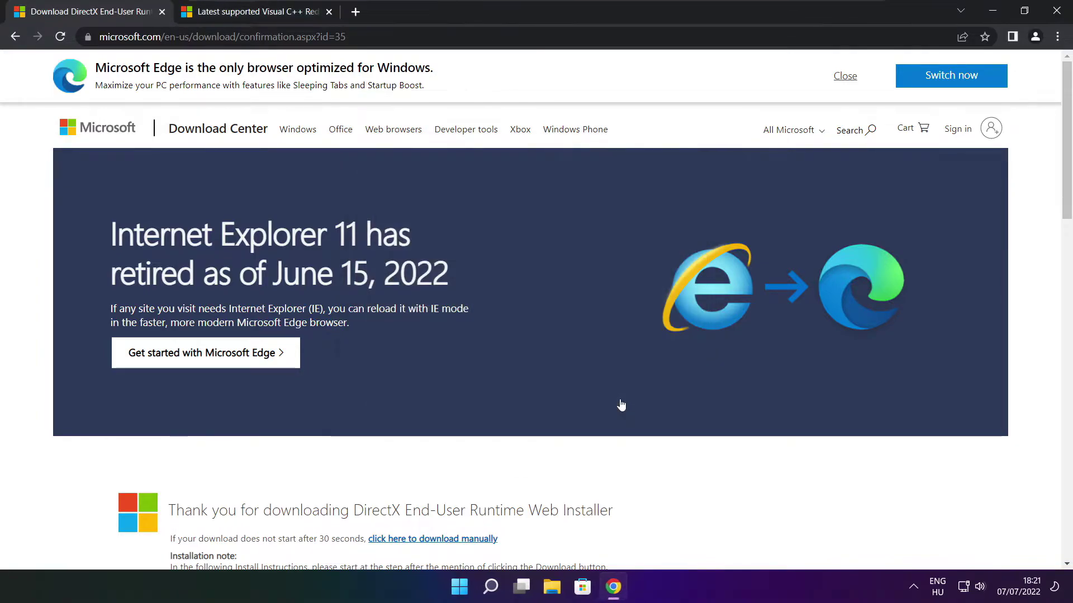
left_click(162, 12)
mouse_move(461, 37)
left_mouse_down()
mouse_move(99, 36)
mouse_move(461, 36)
left_mouse_up()
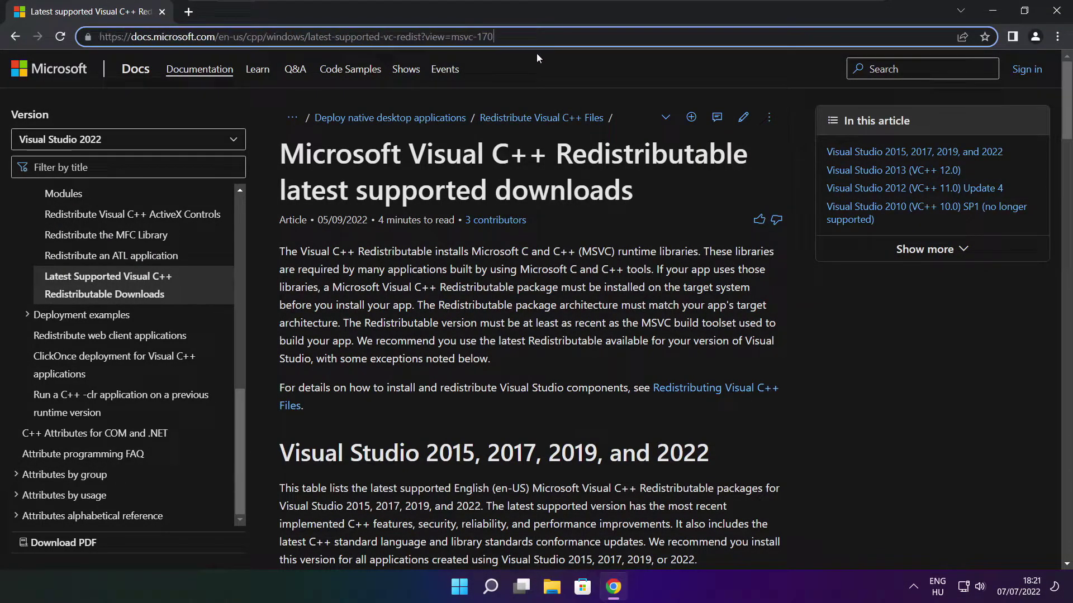
left_click(531, 68)
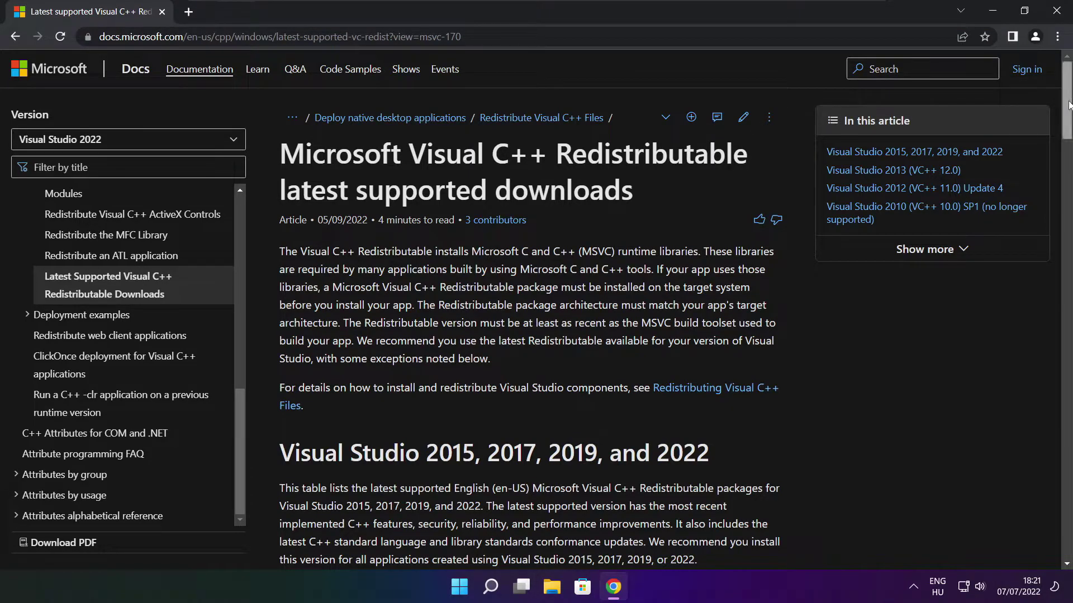
Download the ARM64, x86 and x64 Visual C++ Redistributable installers.
left_click_drag(1062, 105, 1062, 156)
left_click_drag(284, 276, 721, 375)
left_click(721, 382)
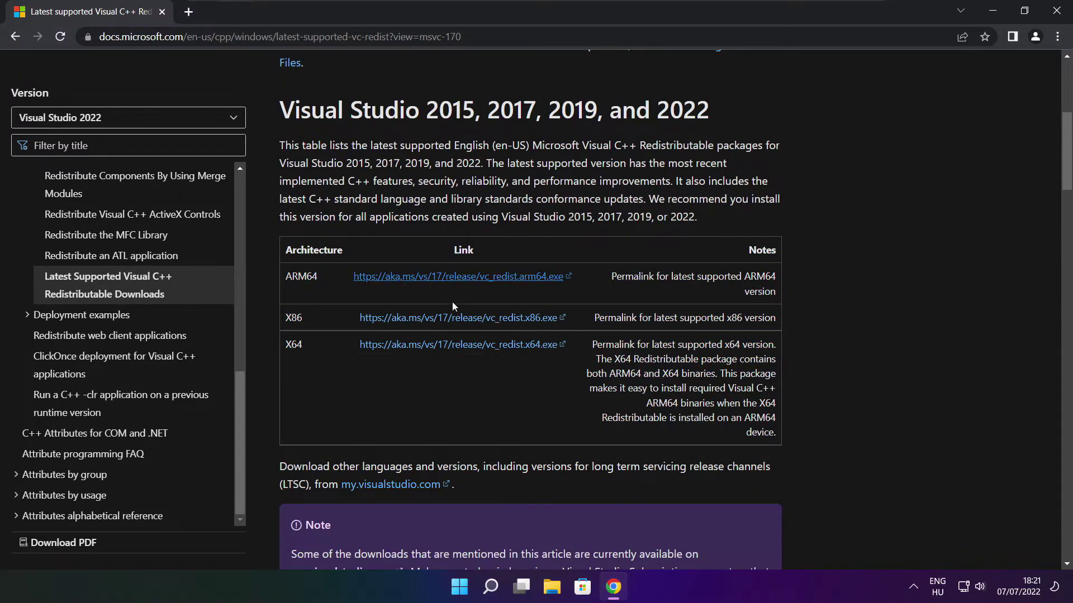
left_click(445, 281)
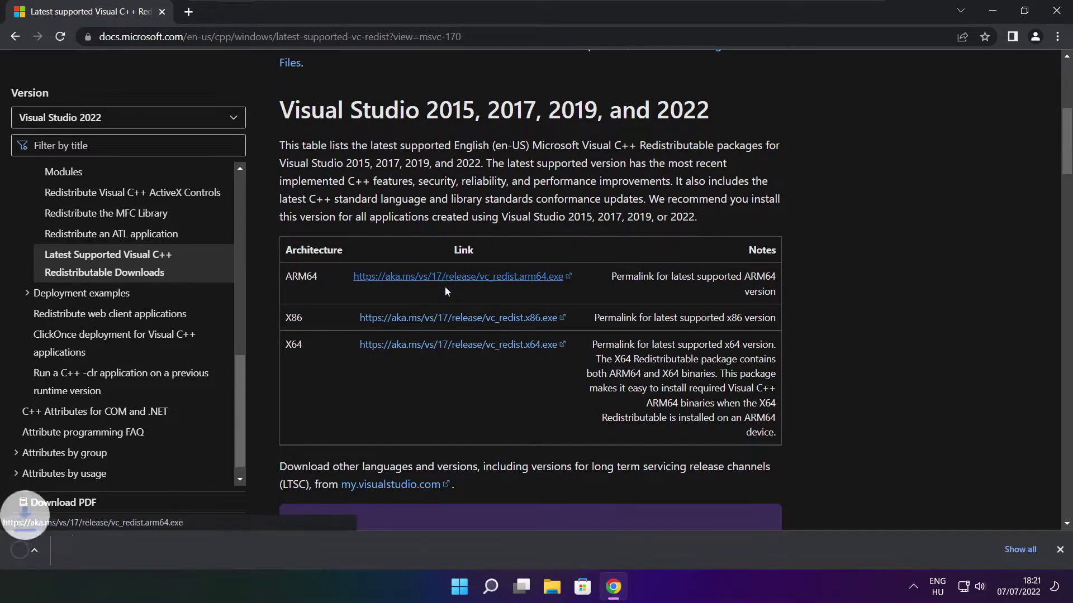
left_click(443, 322)
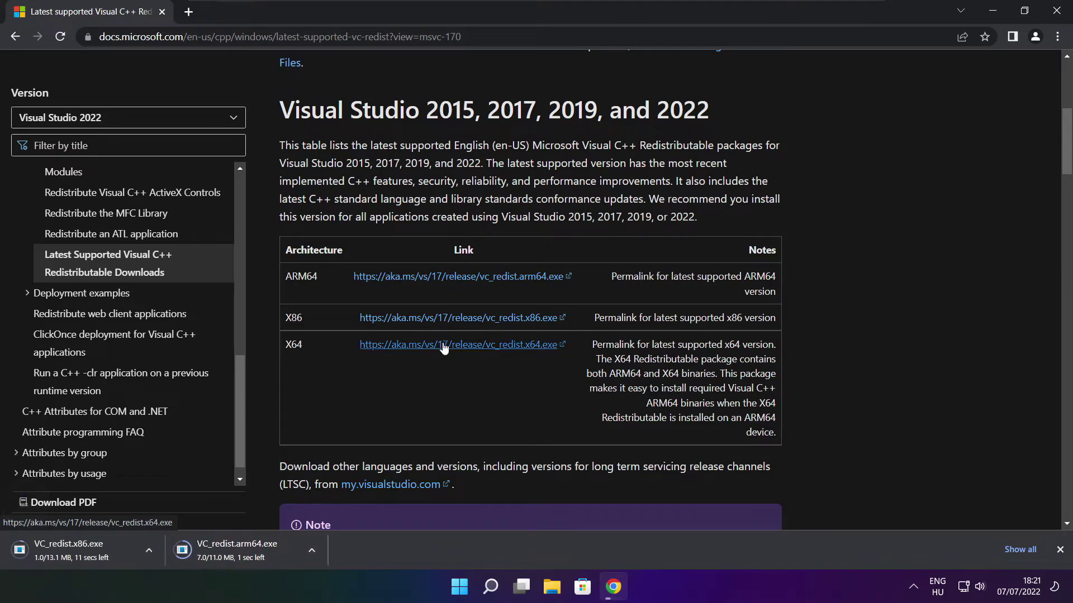
left_click(442, 346)
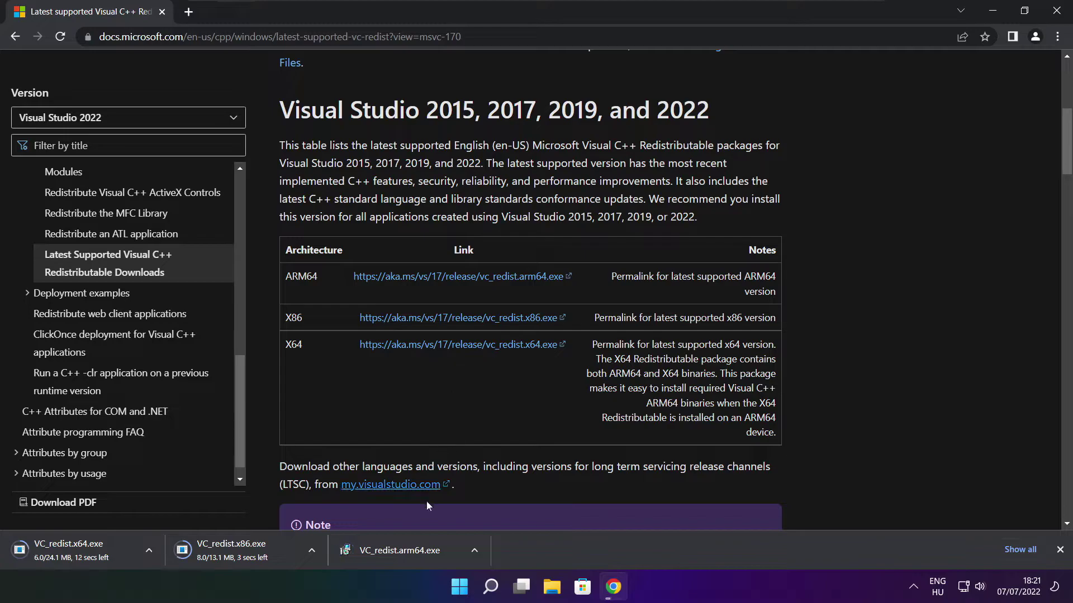
Try installing the ARM64 Visual C++ redistributable, then dismiss it after it fails as unsupported.
left_click(408, 552)
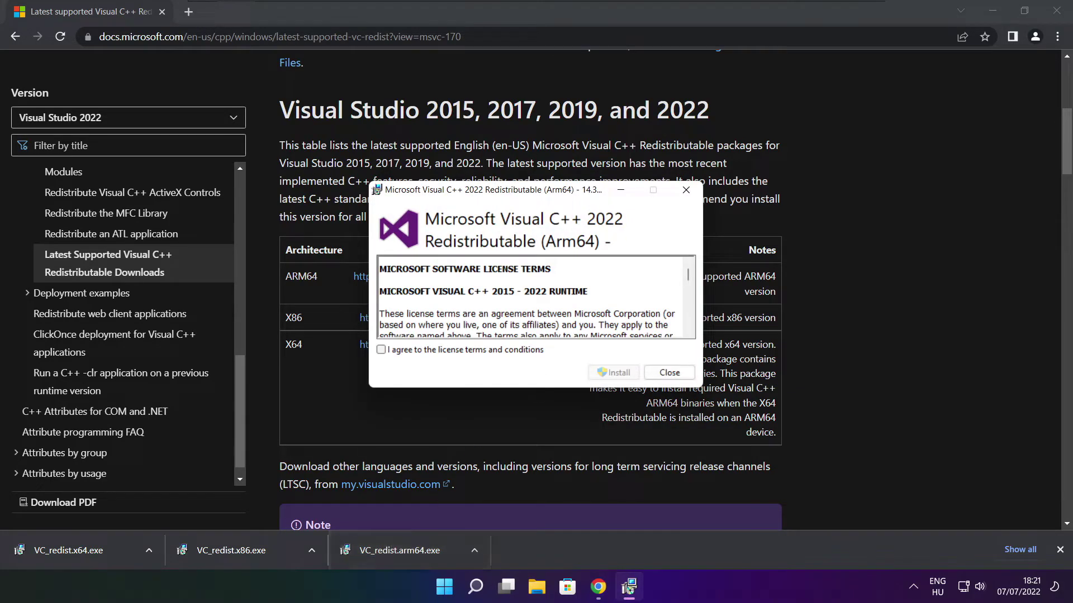
left_click_drag(688, 275, 688, 326)
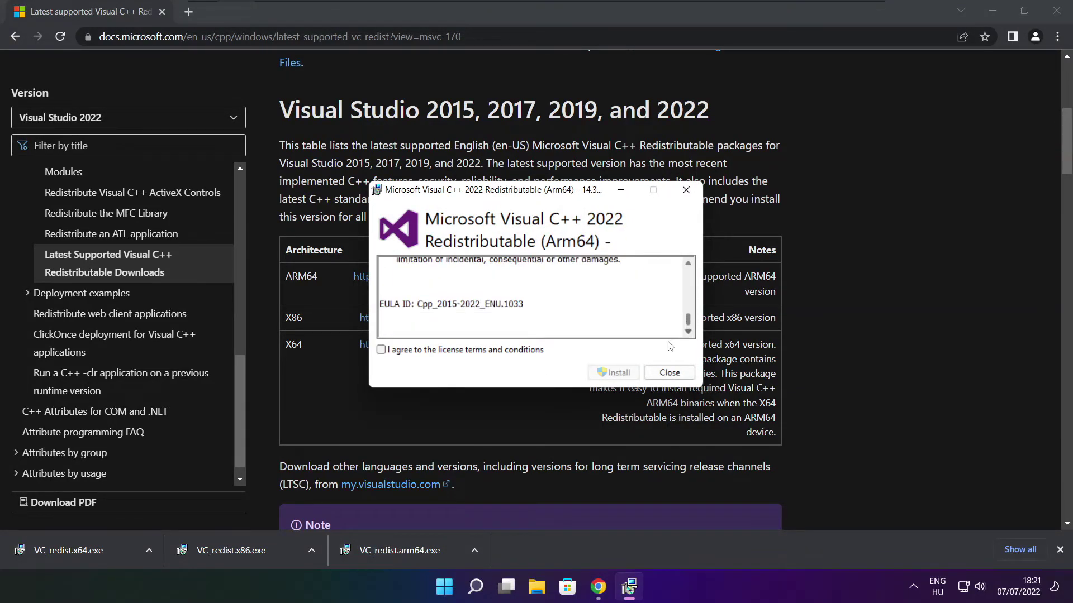
left_click(381, 351)
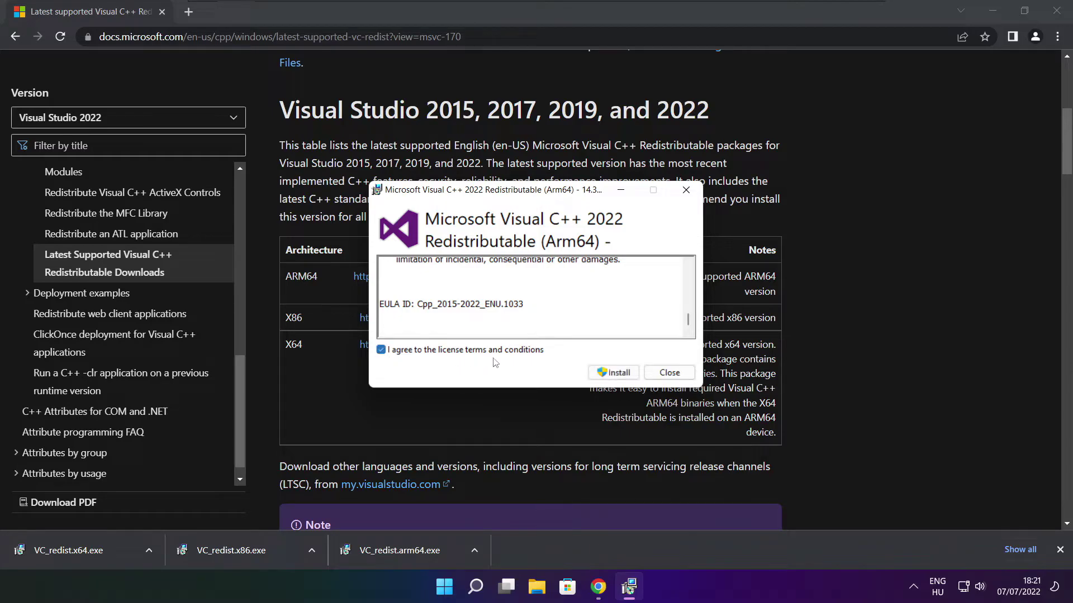
left_click(609, 373)
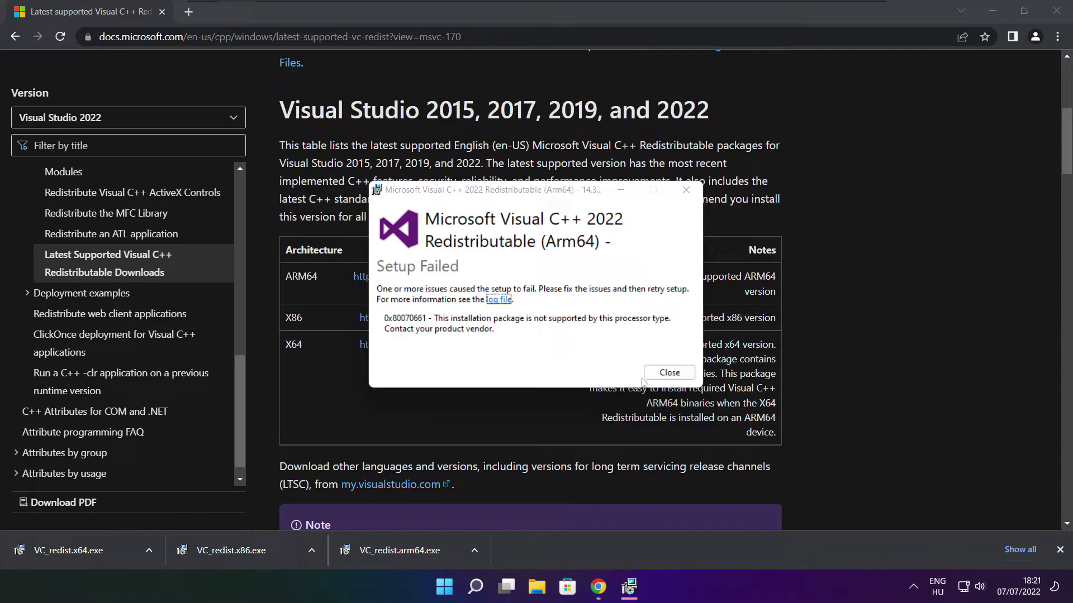
left_click(646, 376)
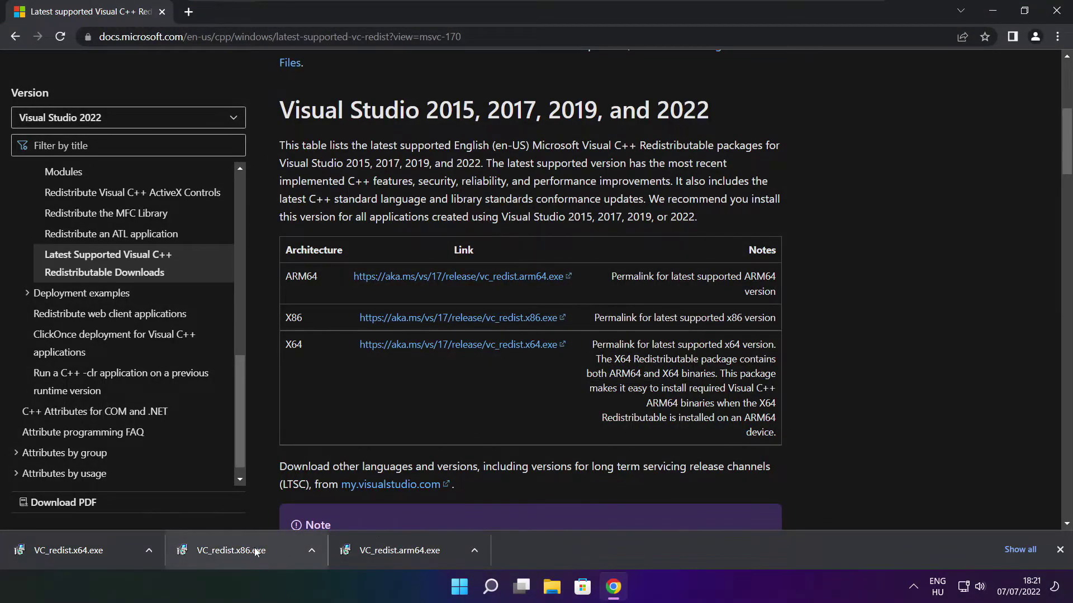
Accept the license and start installing the x86 Visual C++ 2015-2022 Redistributable.
left_click(253, 553)
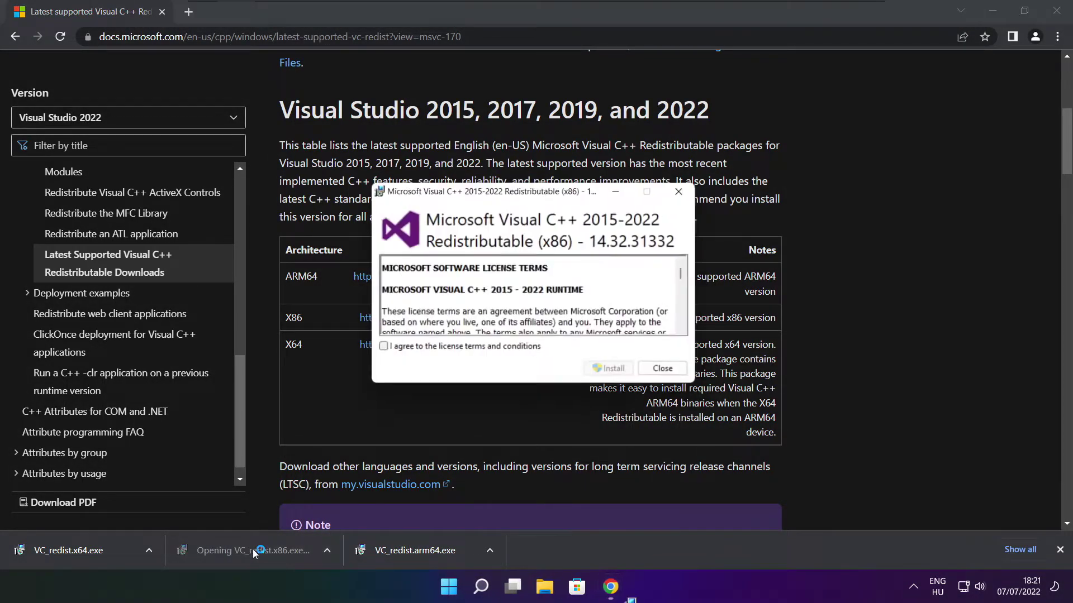
left_click_drag(688, 280, 691, 330)
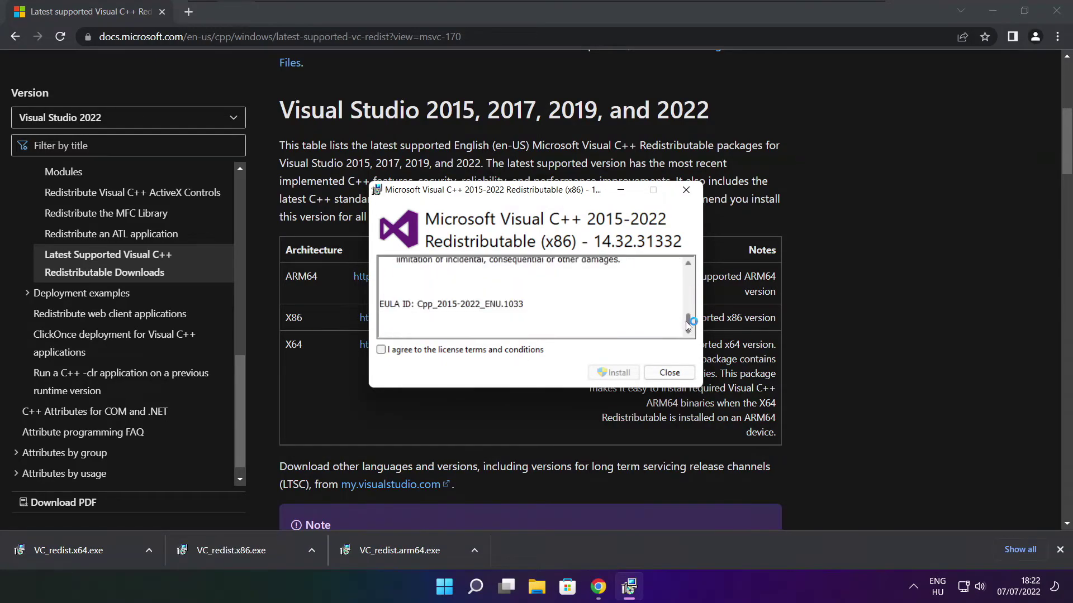
left_click(381, 350)
left_click(613, 372)
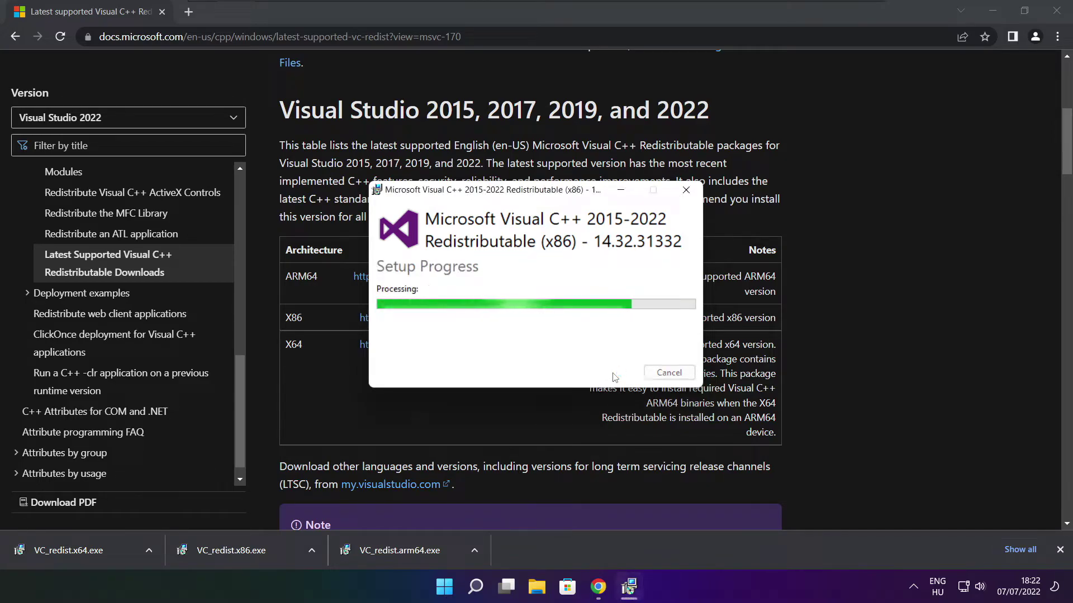
Close the x86 installer, then accept the license and install the x64 14.32.31332 redistributable.
left_click(669, 373)
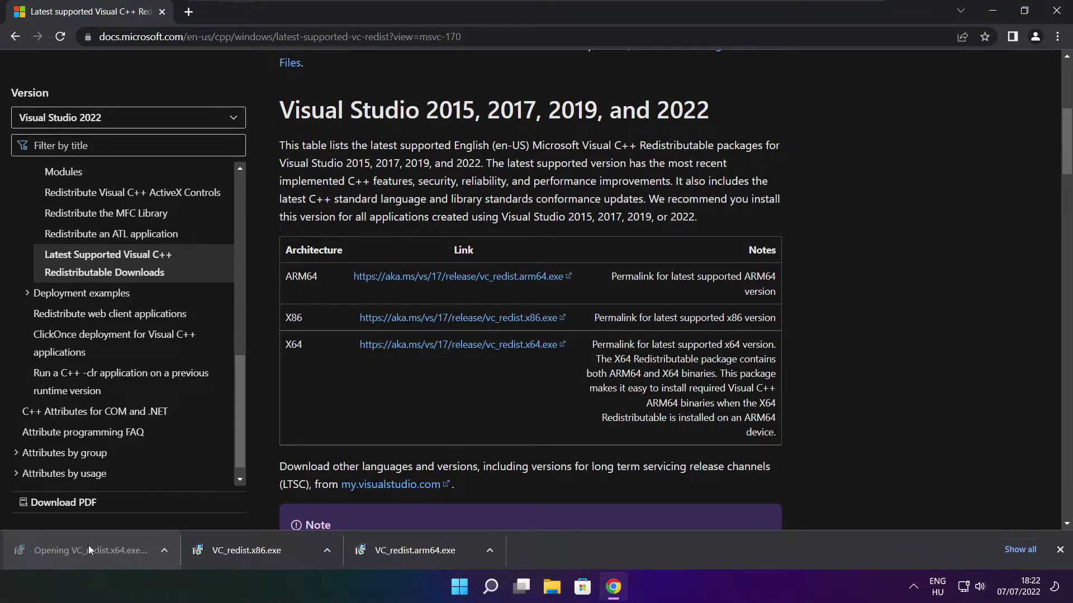
left_click(90, 551)
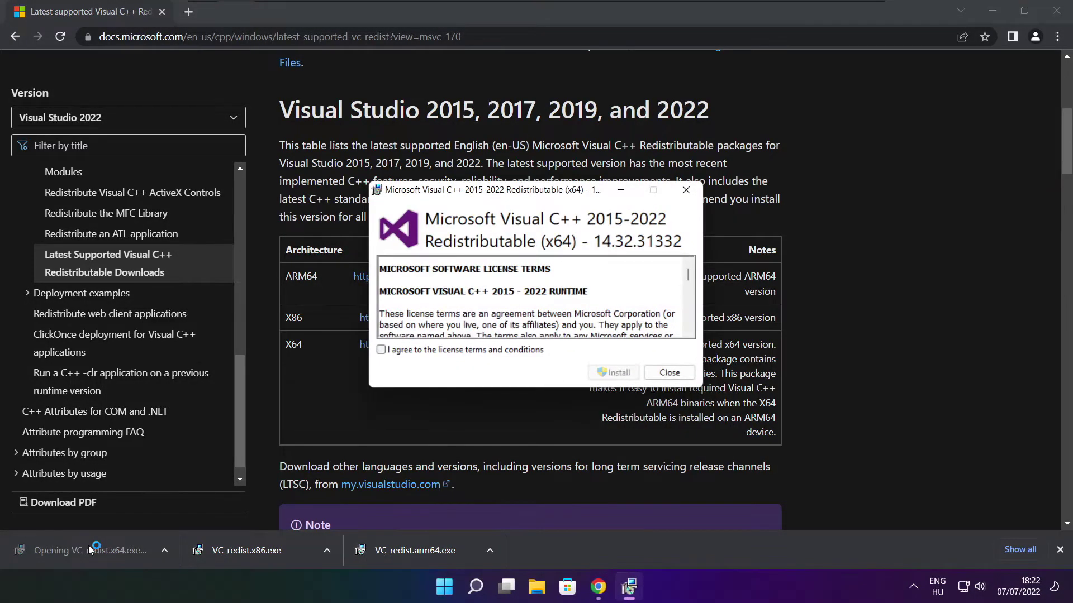
left_click_drag(687, 275, 688, 330)
left_click(381, 350)
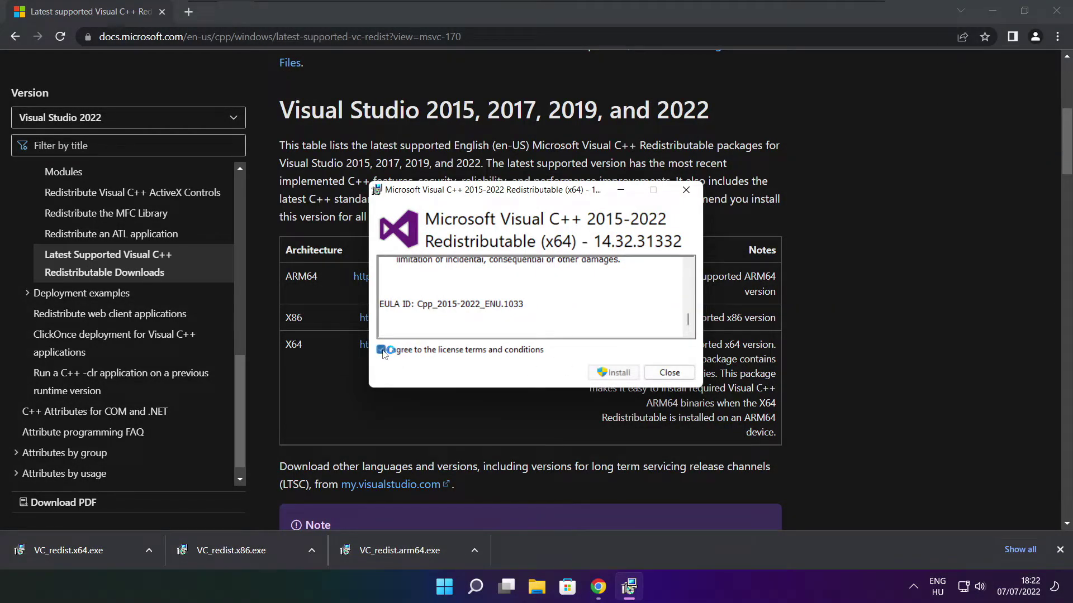
left_click(615, 373)
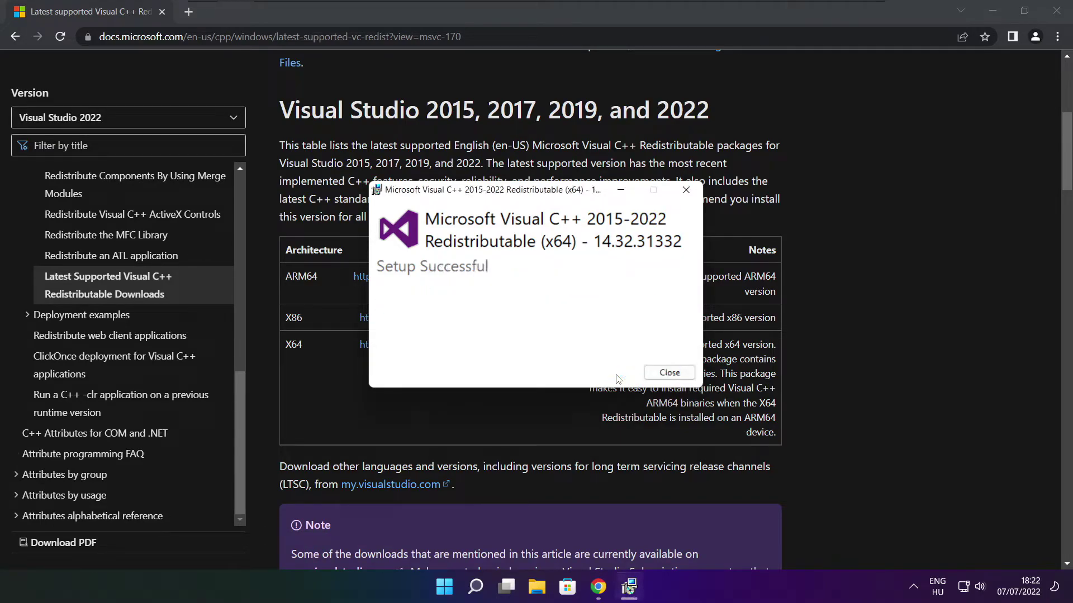
left_click(669, 373)
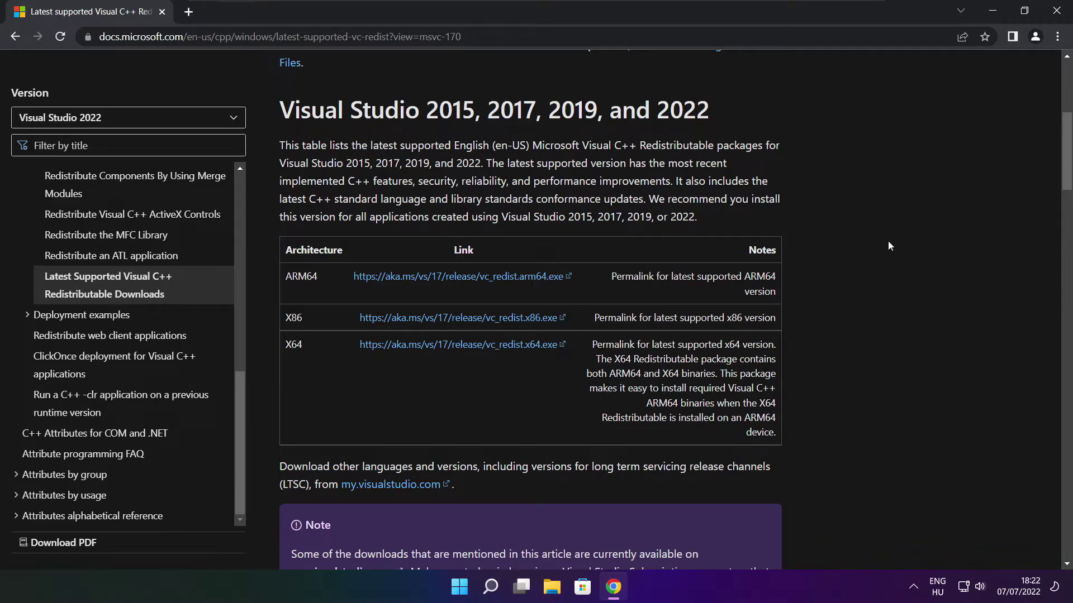
Close the browser and bring up Task Manager's Startup apps list.
left_click(1058, 13)
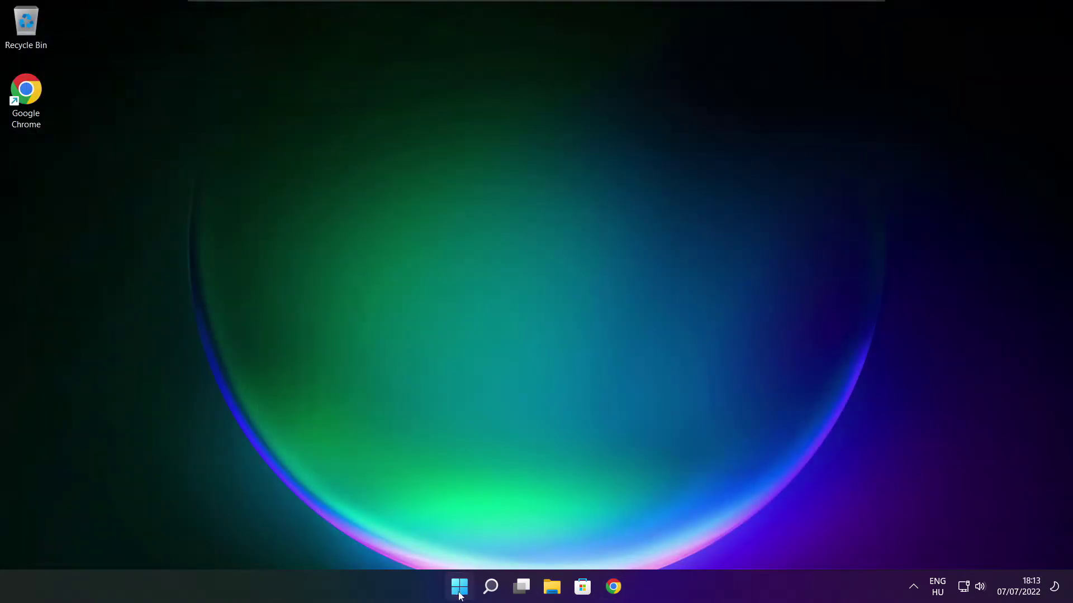
right_click(461, 590)
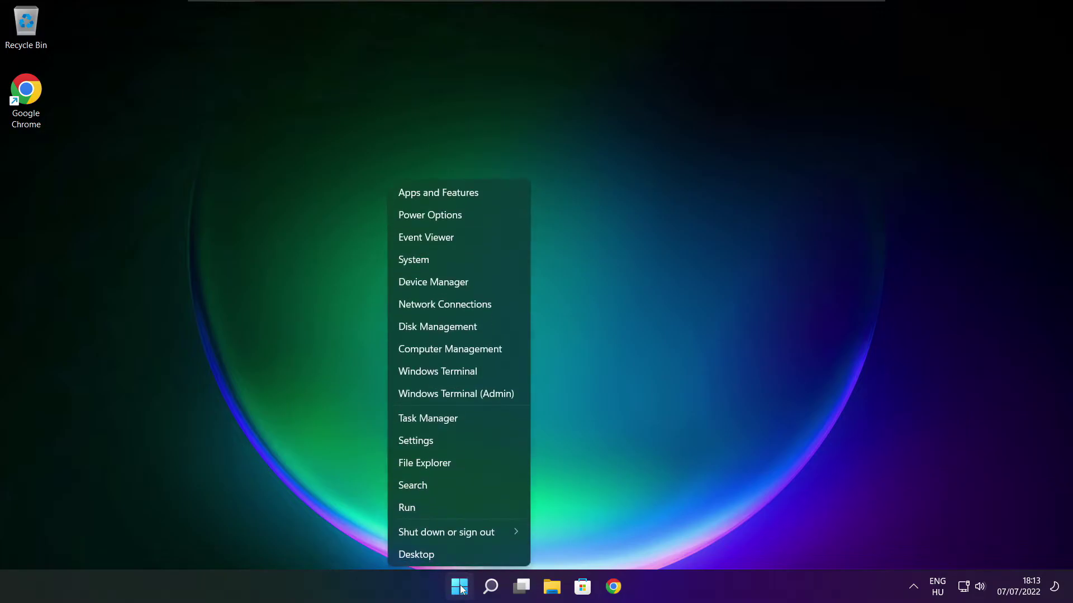
left_click(460, 419)
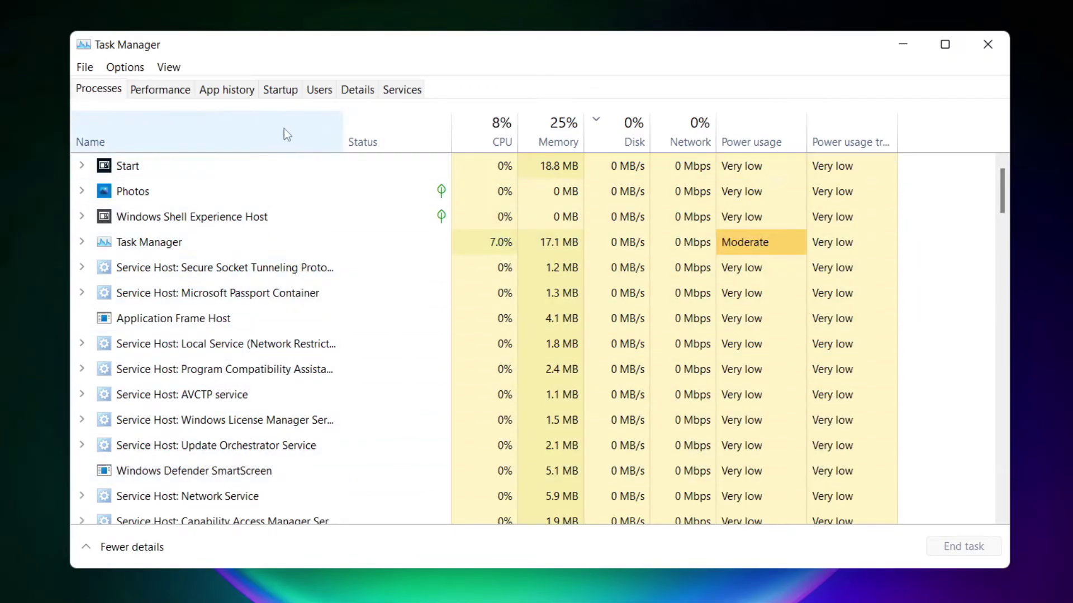
left_click(280, 91)
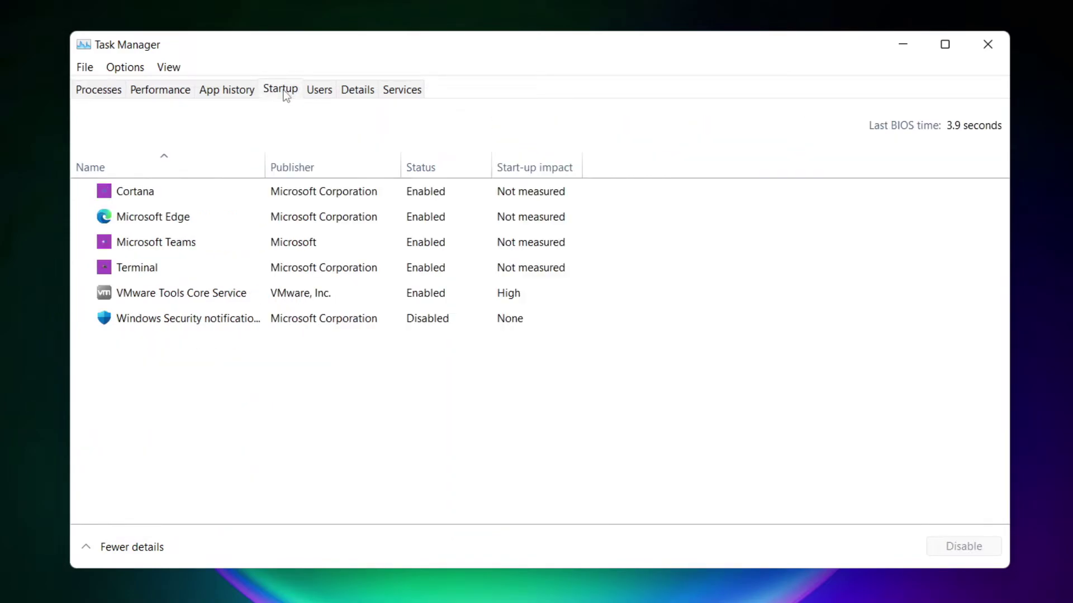
Disable Cortana, Microsoft Edge, Microsoft Teams and Terminal as startup apps.
left_click(336, 196)
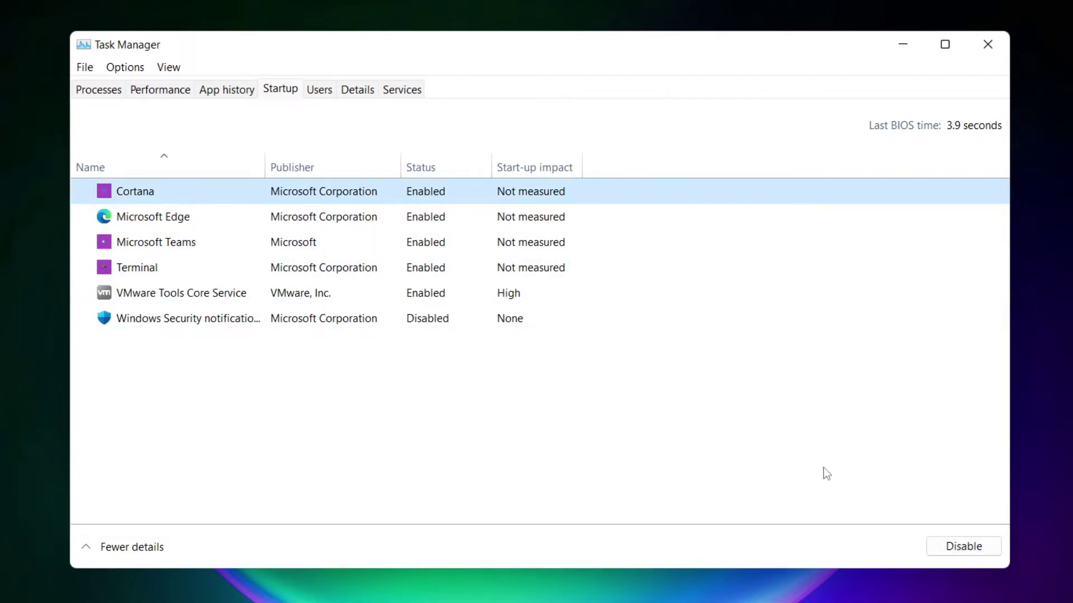
left_click(964, 548)
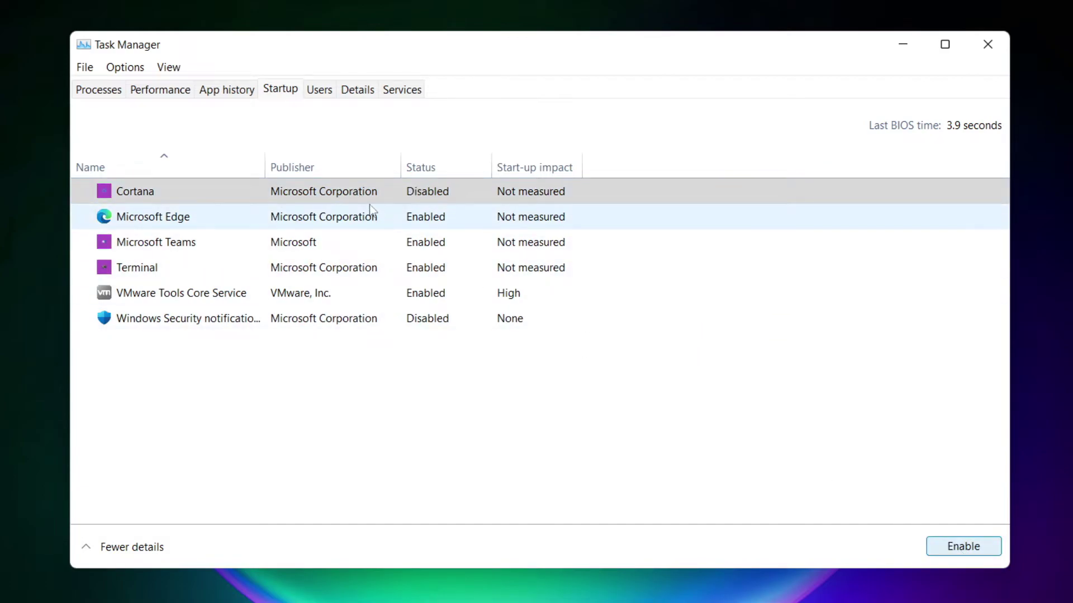
left_click(246, 222)
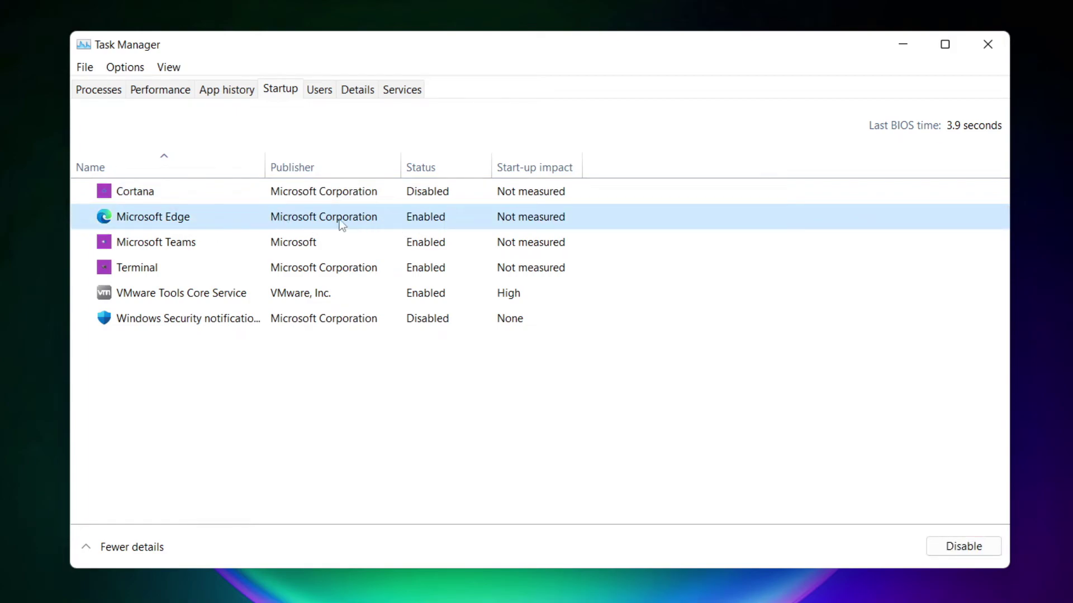
left_click(971, 552)
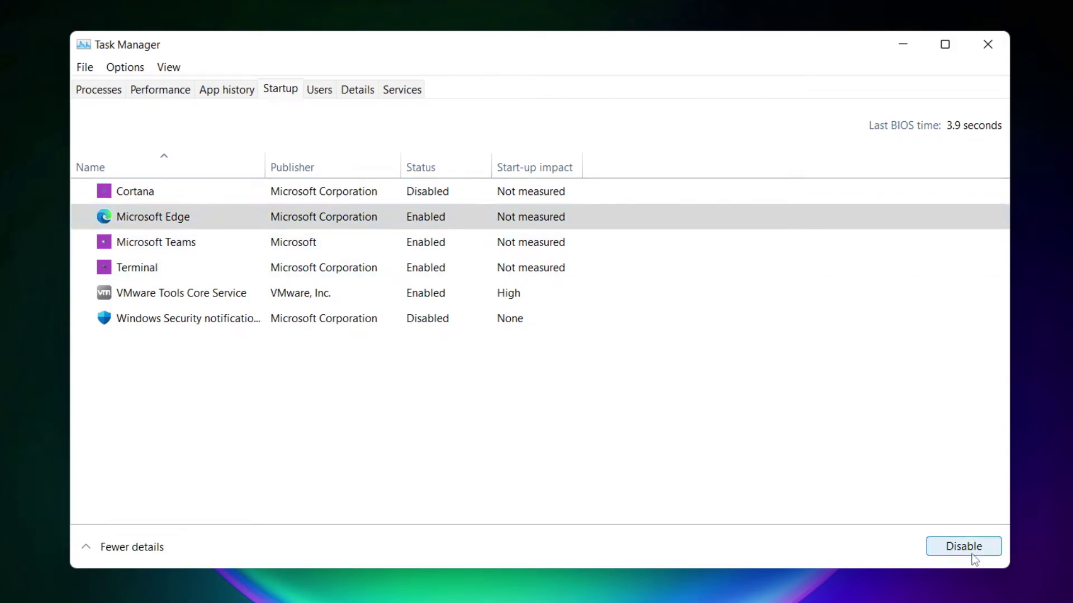
left_click(445, 246)
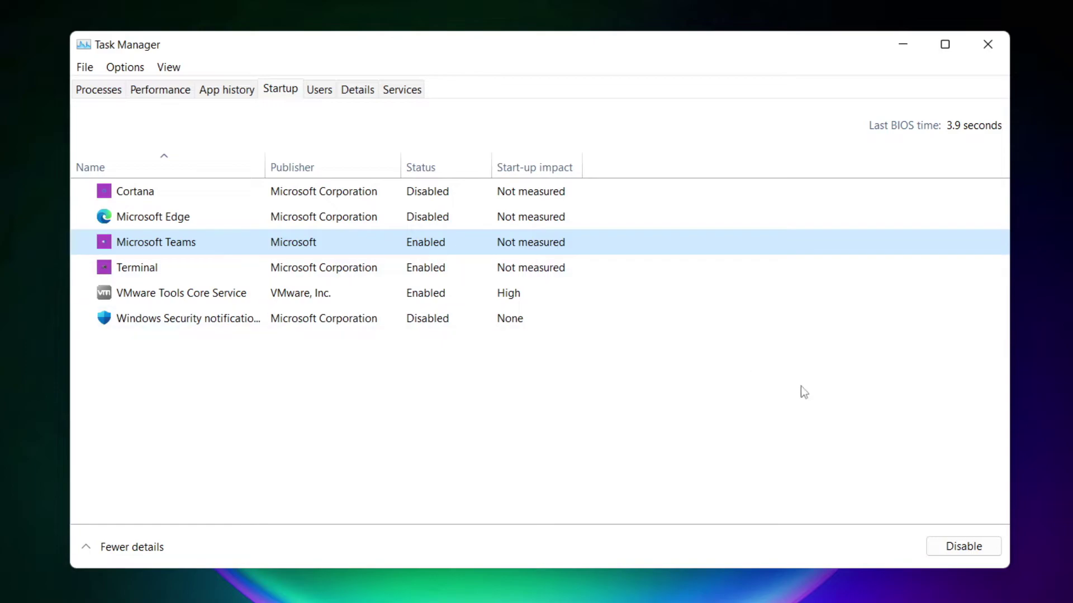
left_click(980, 556)
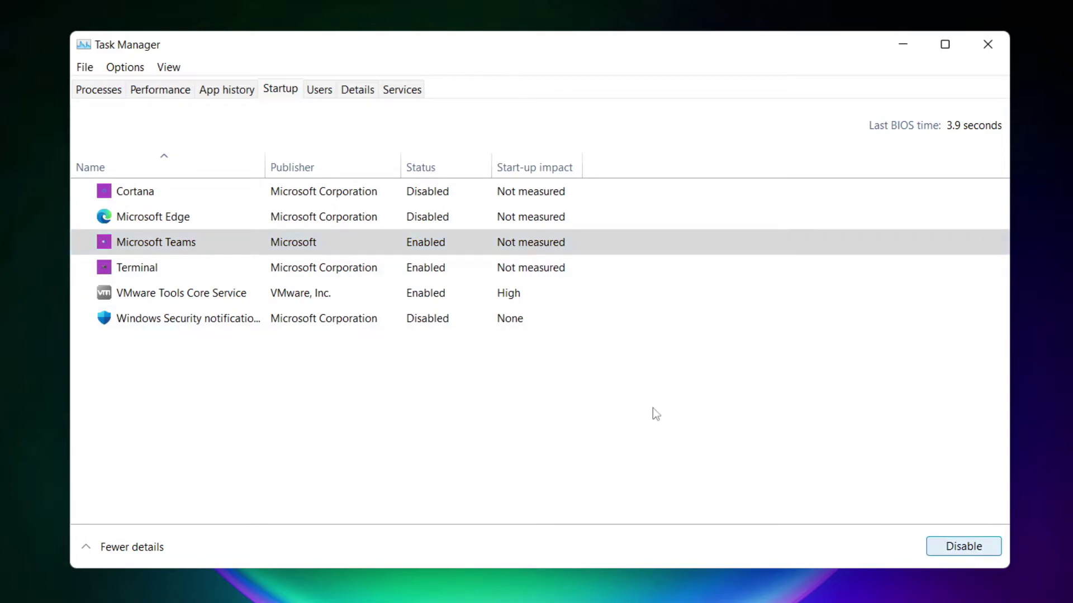
left_click(358, 273)
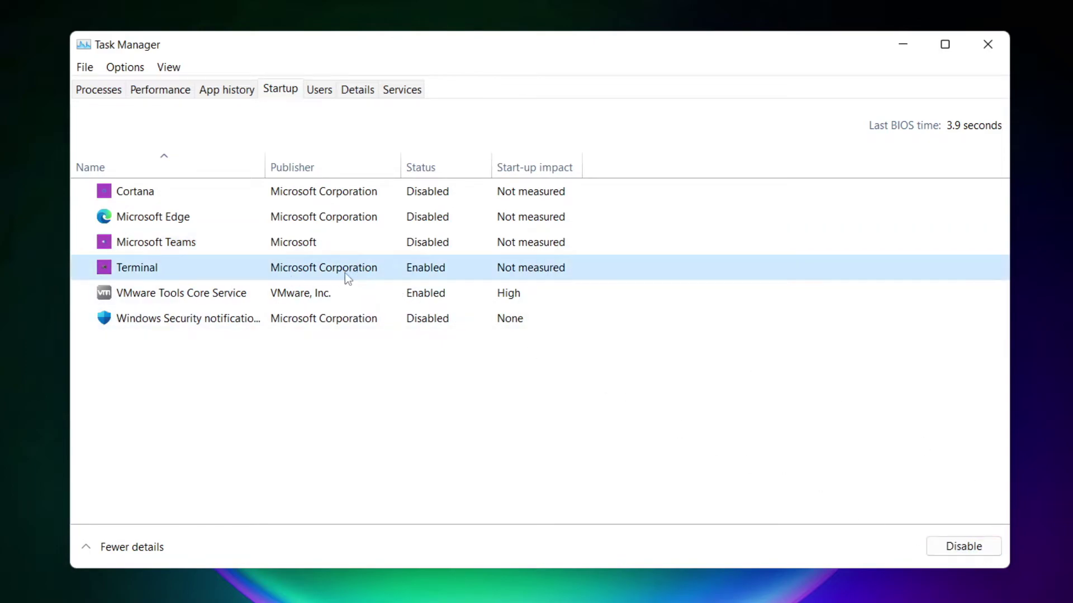
left_click(980, 552)
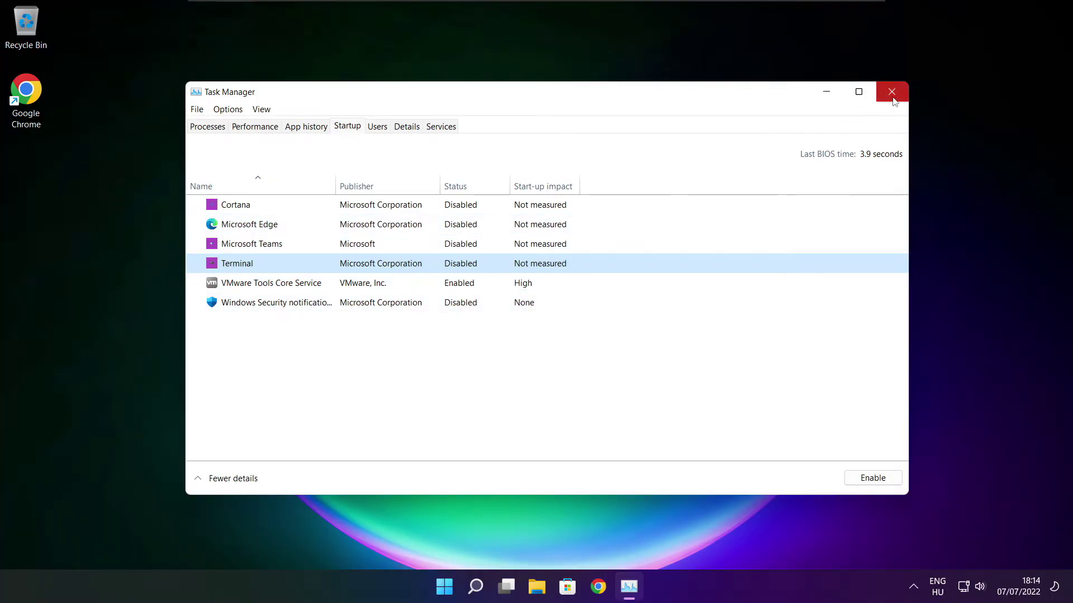
Close Task Manager and run Command Prompt as administrator from a 'cmd' search, centred on screen.
left_click(890, 95)
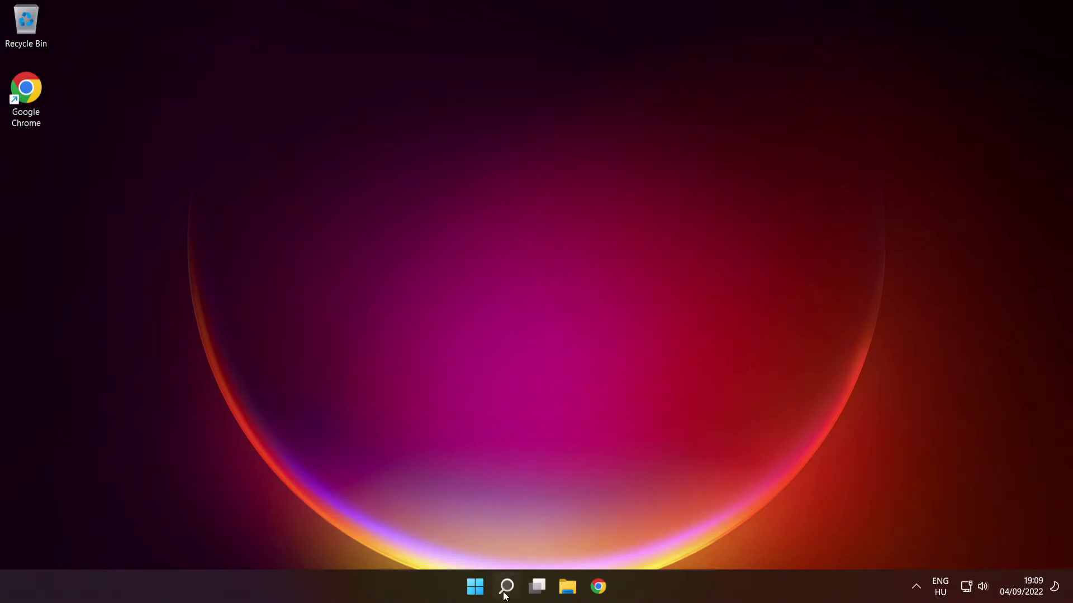
mouse_move(501, 598)
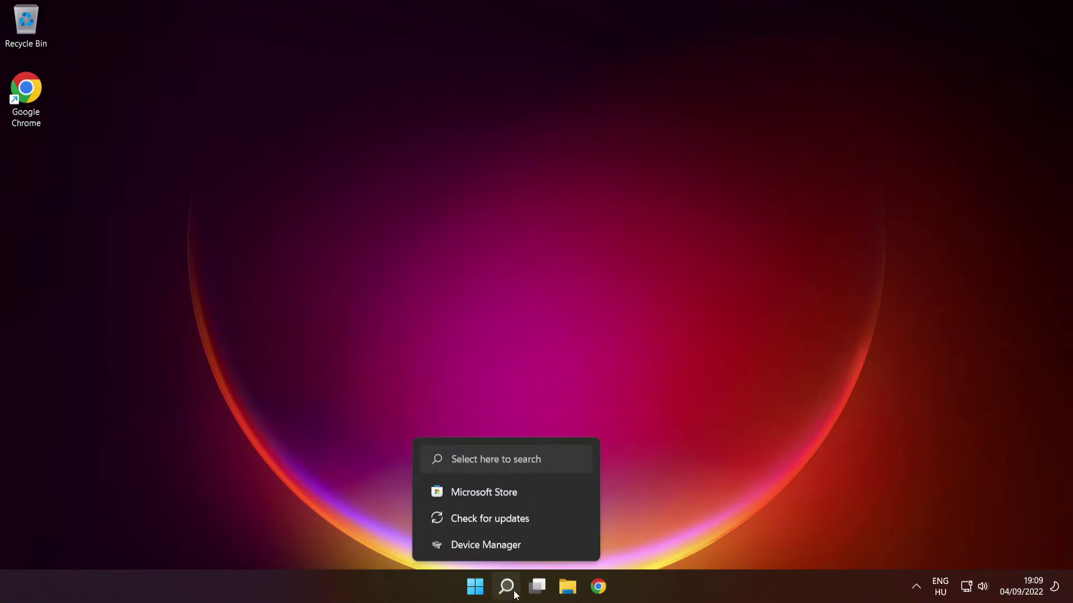
left_click(507, 587)
type("cmd")
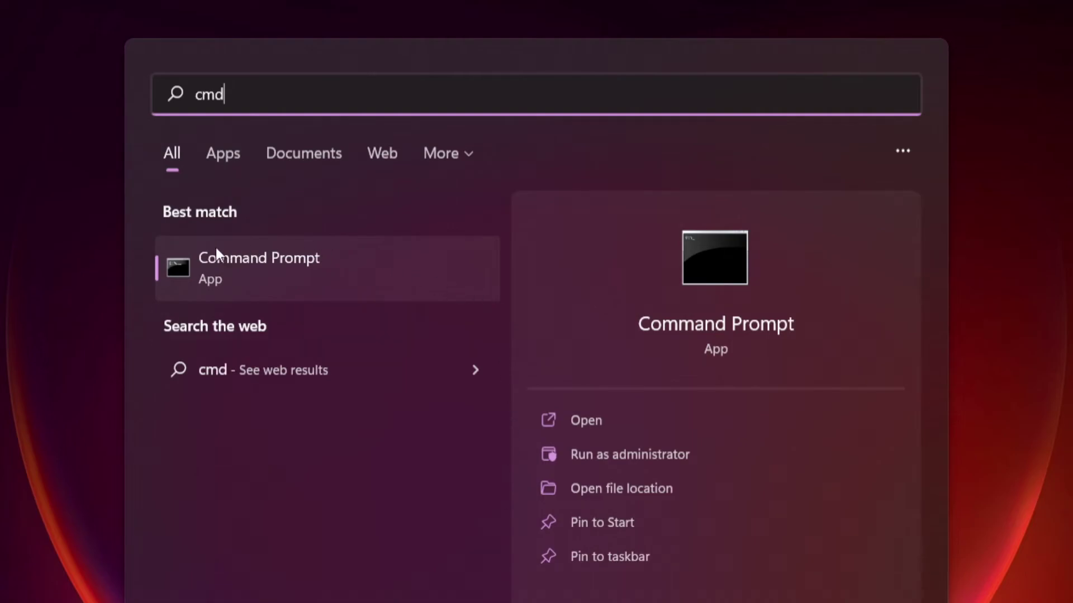
right_click(393, 266)
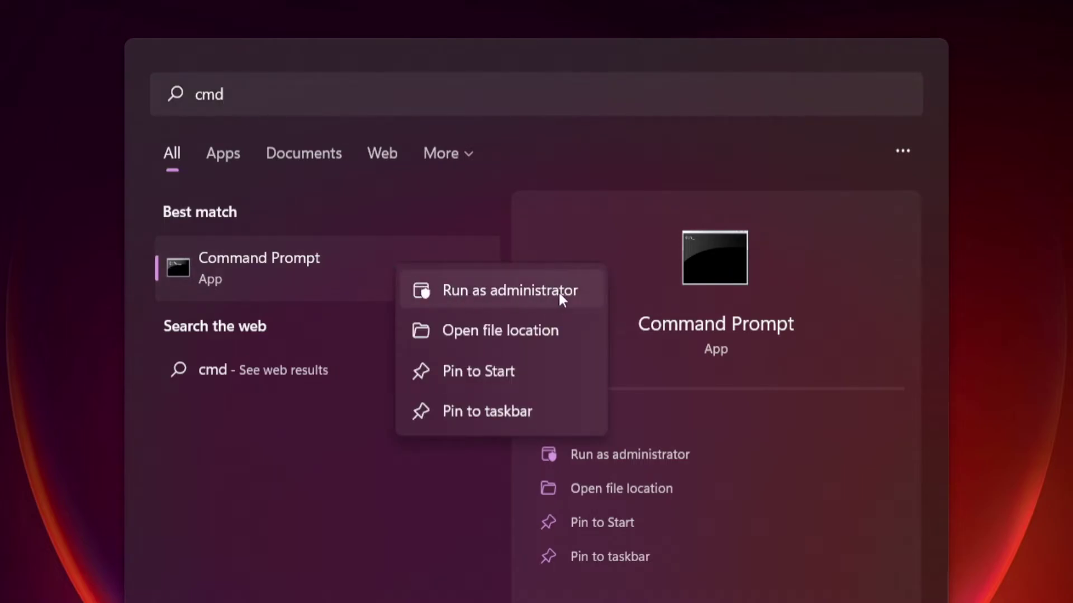
left_click(509, 290)
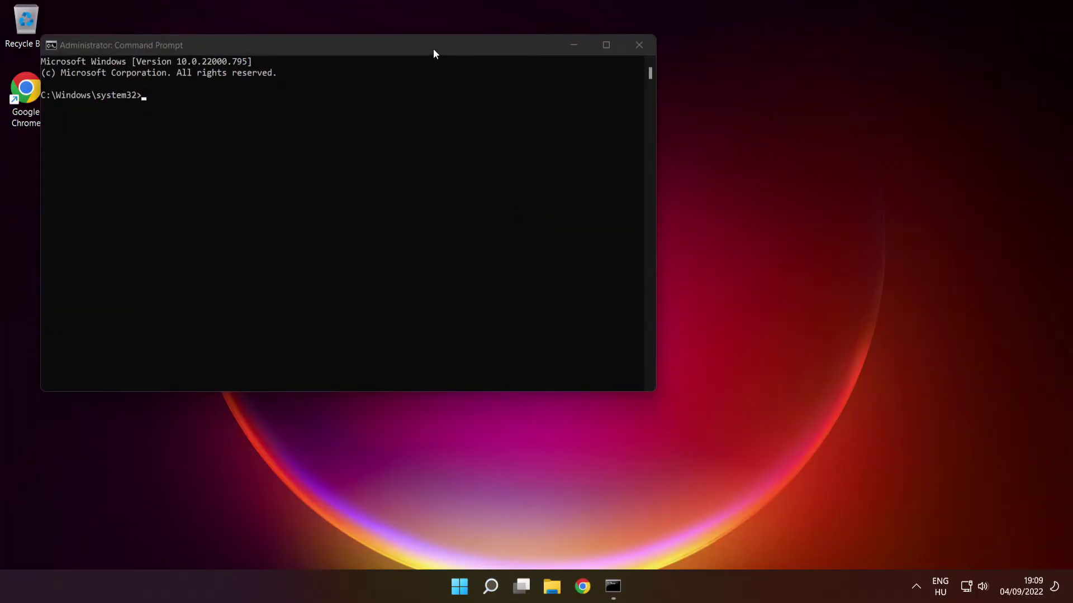
left_click_drag(432, 47, 618, 134)
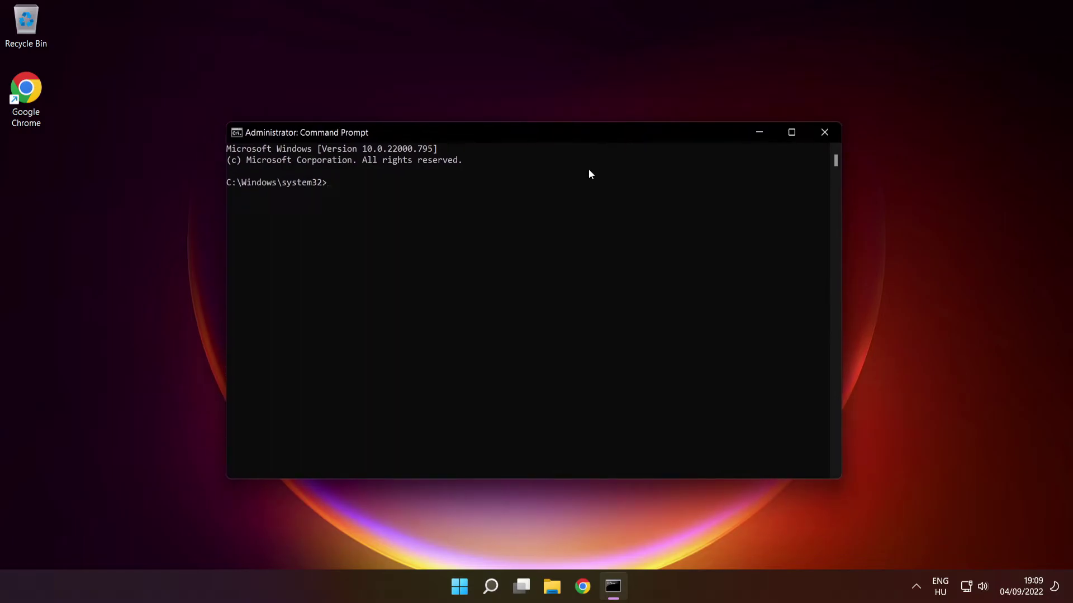
Run sfc /scannow to verify and repair corrupt Windows system files.
type("sfc /scannow")
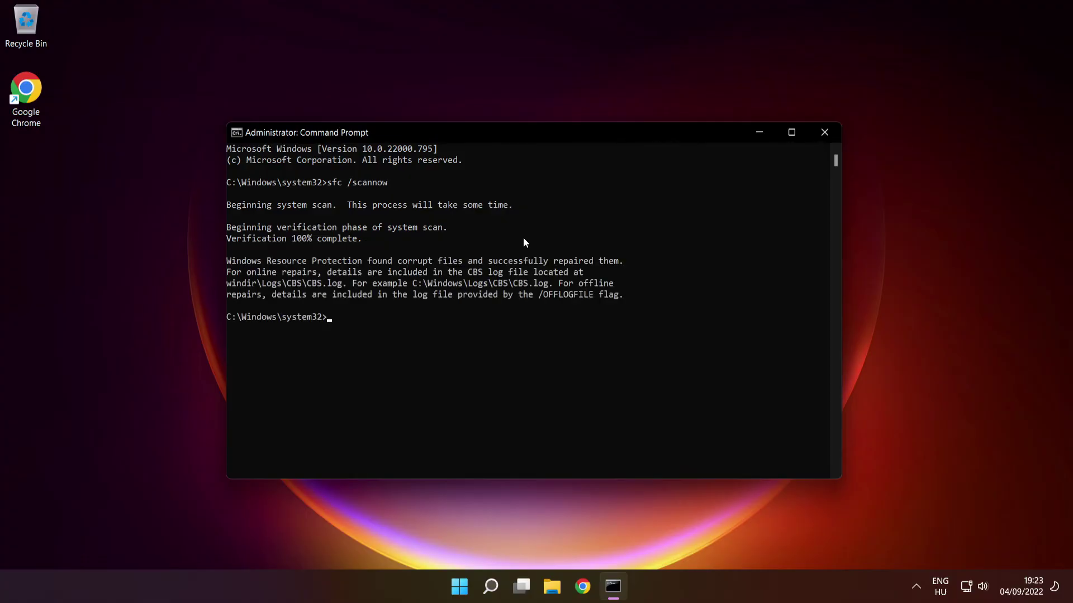
Close Command Prompt and show the Start menu's Sleep, Shut down and Restart options.
left_click(826, 134)
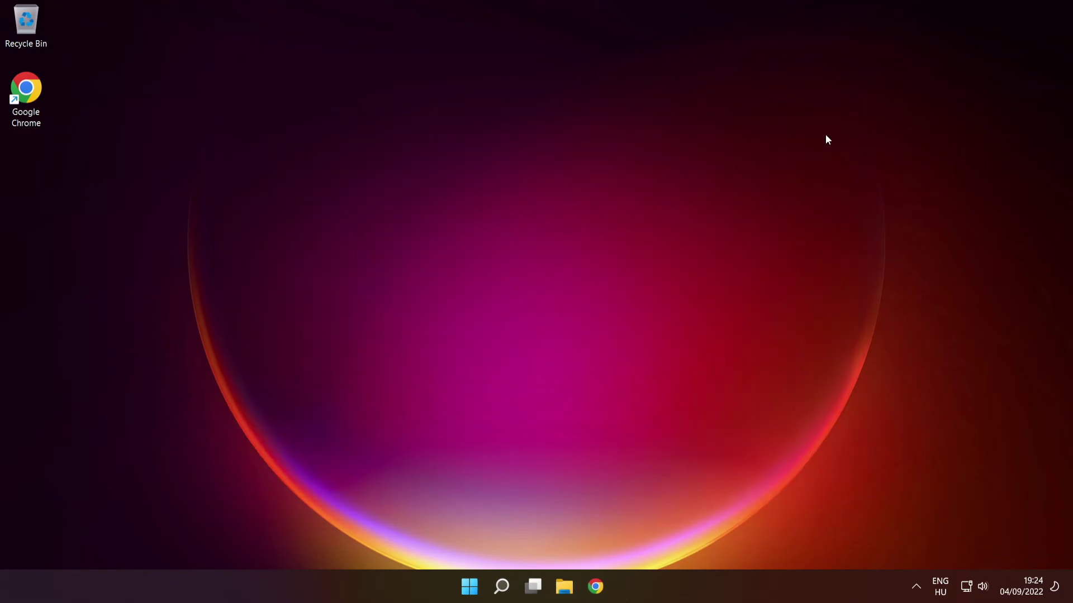
left_click(475, 586)
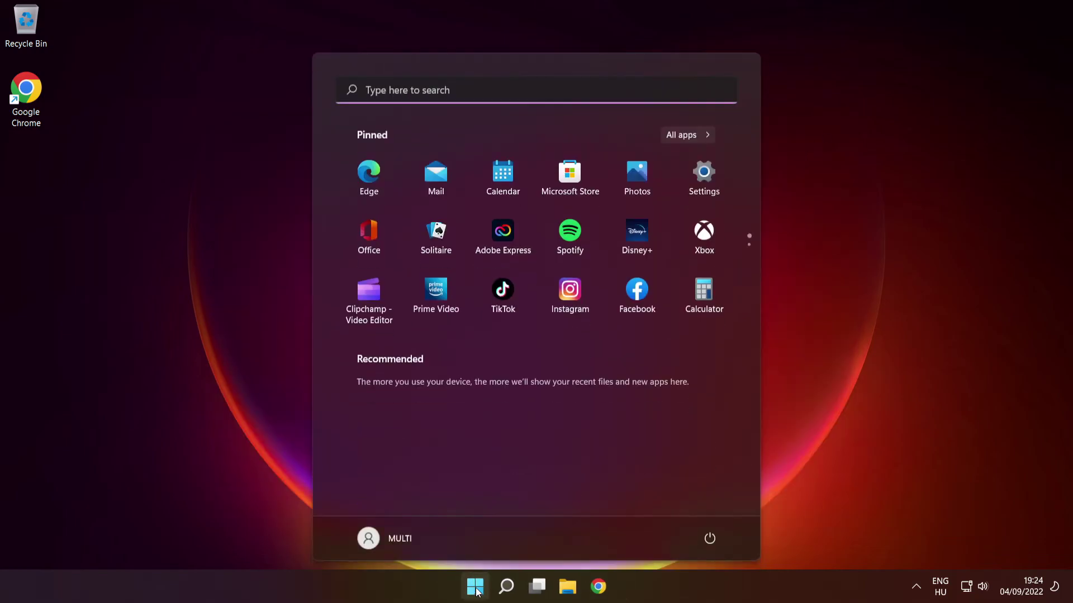
left_click(710, 538)
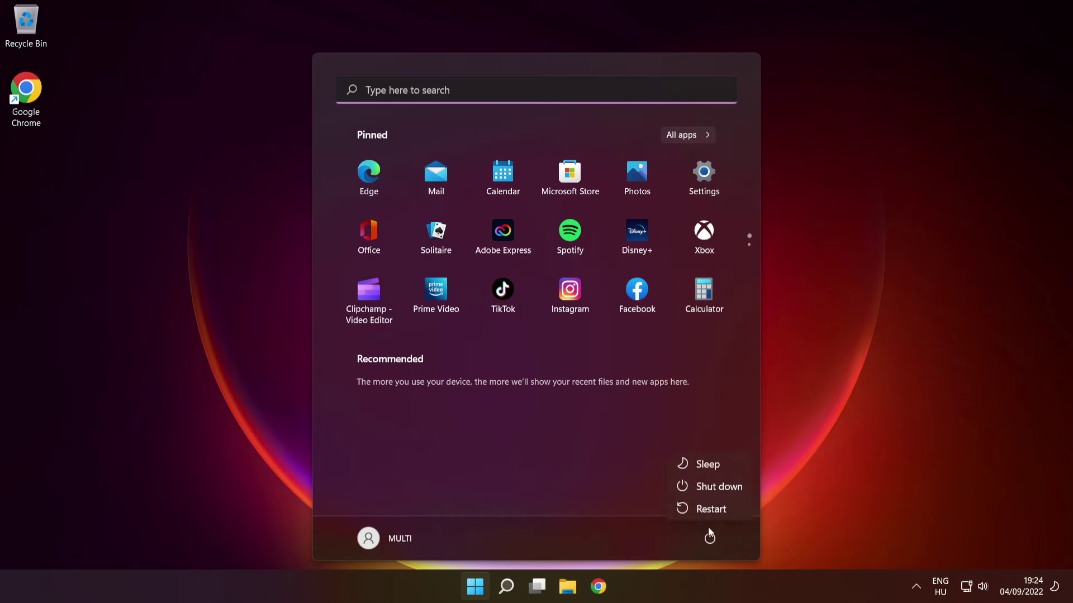